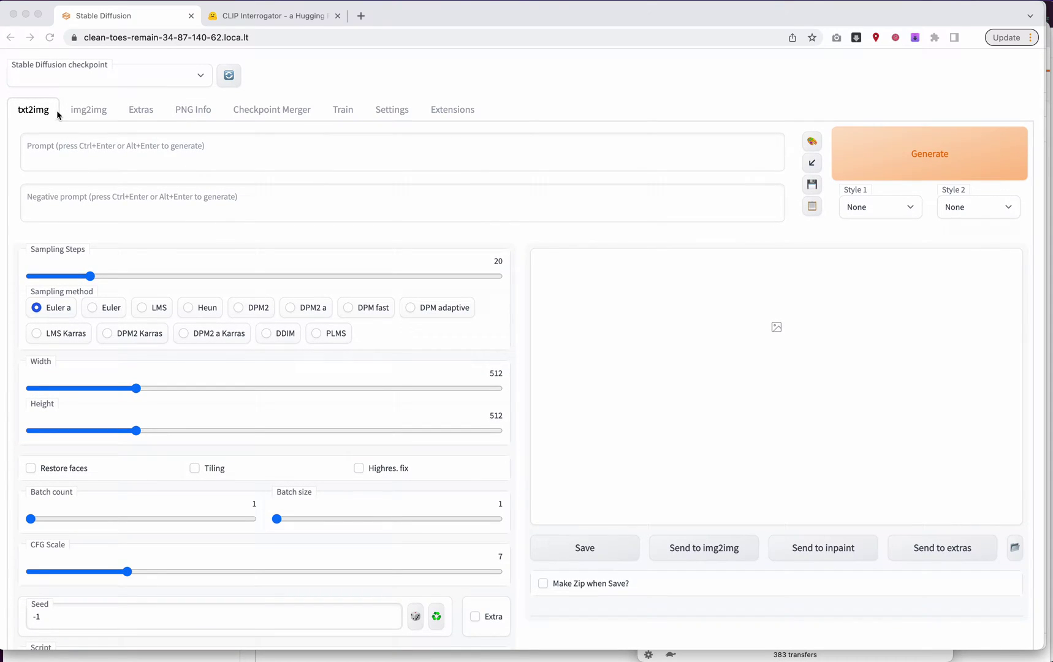
- Switch to the img2img tab to reach its empty image upload area and Interrogate CLIP option
left_click(88, 110)
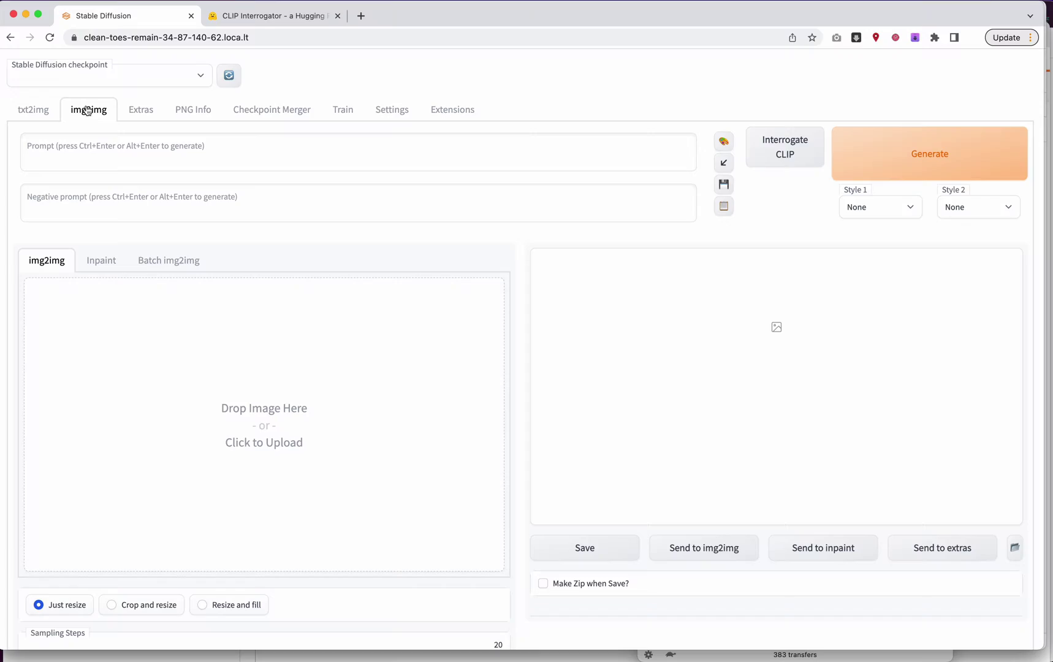
- Preview thinsectiongabbro.jpeg from the Finder Desktop, then close the preview
key("super+Tab")
key("super+Tab")
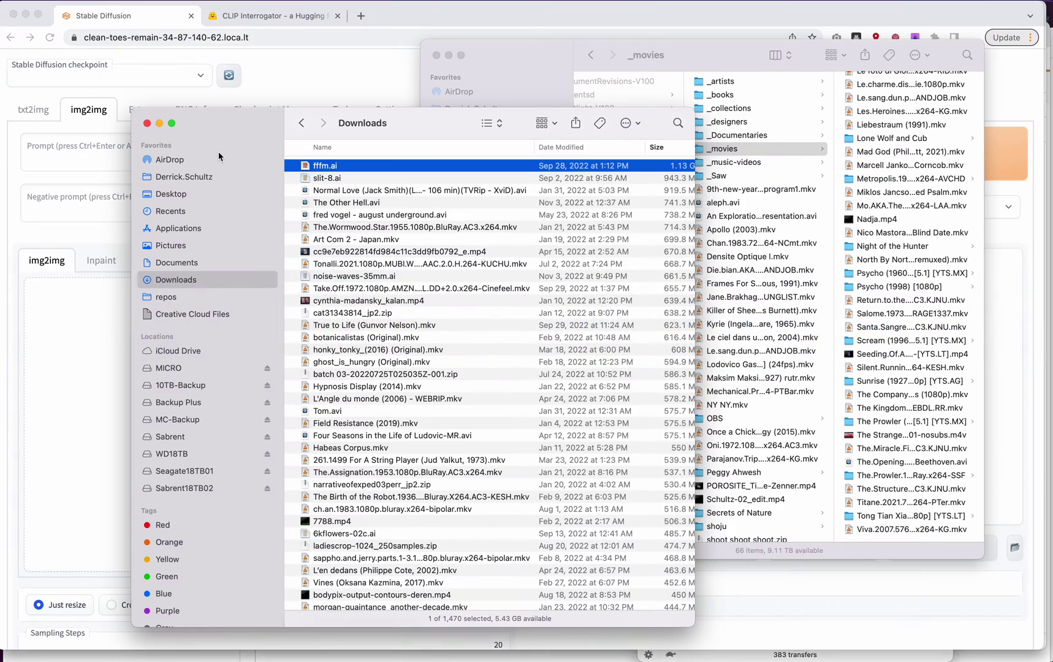
left_click(180, 194)
double_click(332, 170)
left_click(568, 28)
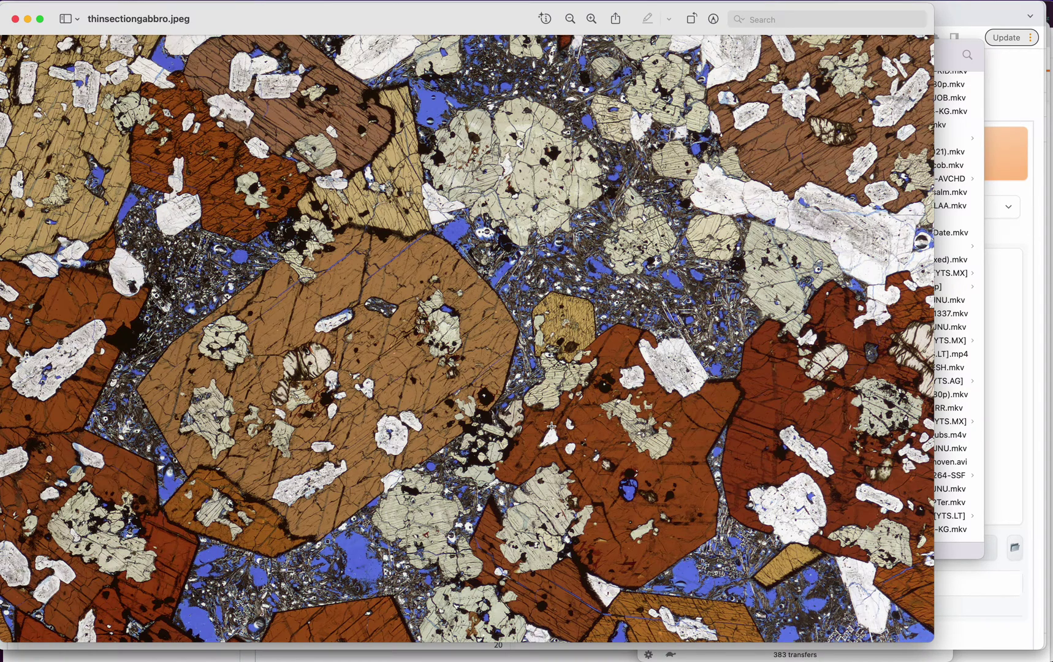
left_click(27, 22)
- Load thinsectiongabbro.jpeg into img2img and run Interrogate CLIP to get a 'close up of leaves on dirt' caption
left_click_drag(352, 167, 74, 334)
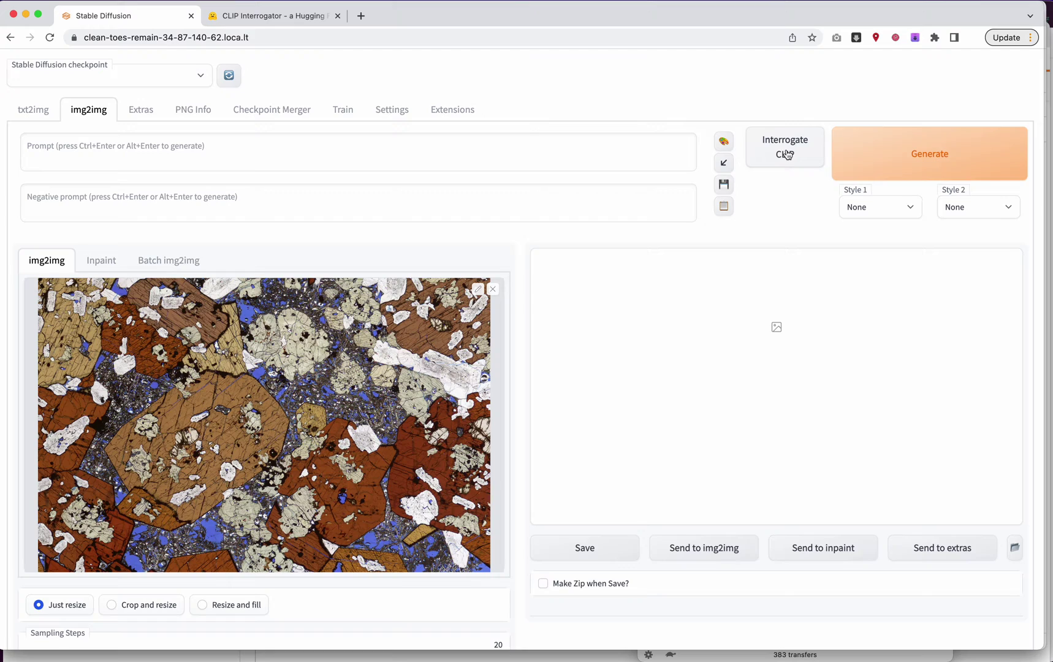
left_click(787, 154)
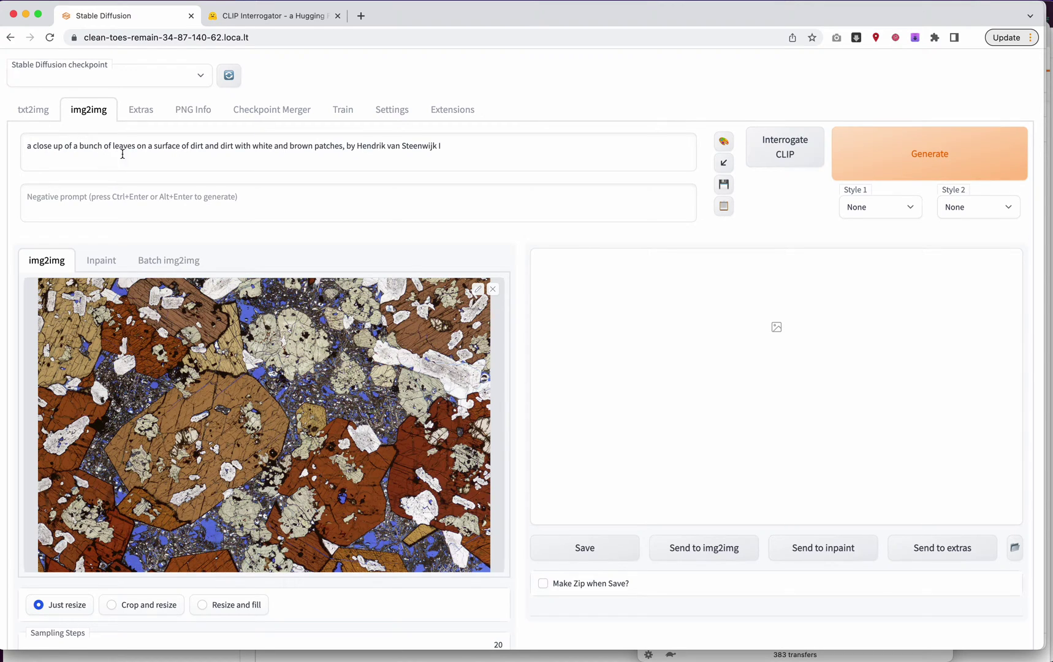
left_click_drag(28, 146, 203, 134)
left_click(442, 143)
left_click(63, 148)
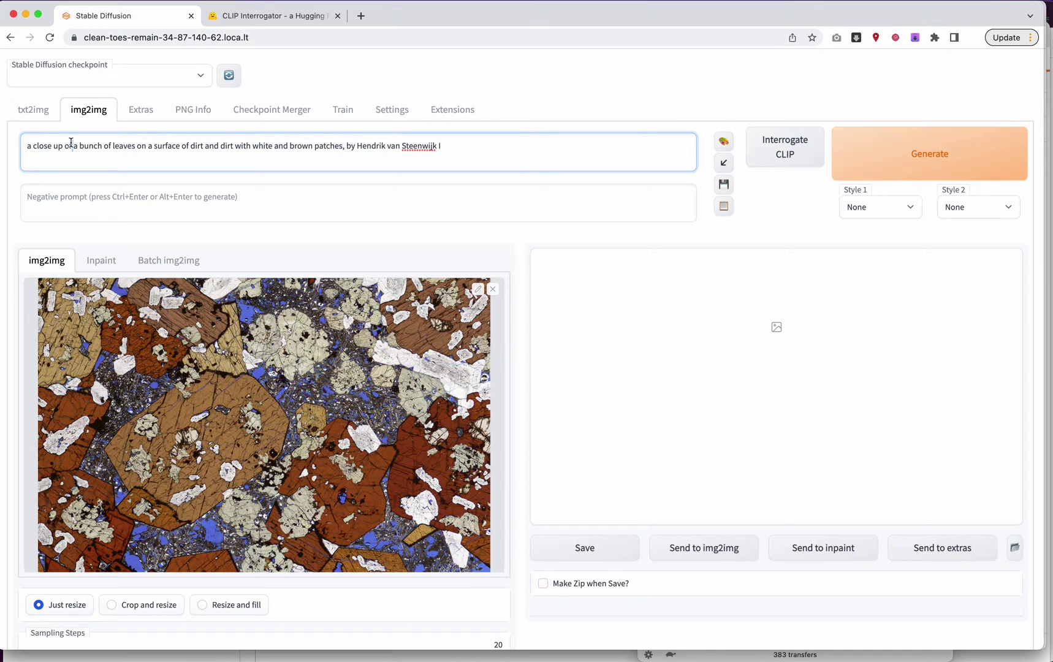
- Copy the CLIP caption into the txt2img prompt and raise Sampling Steps from 20 to 50
triple_click(158, 139)
key("super+c")
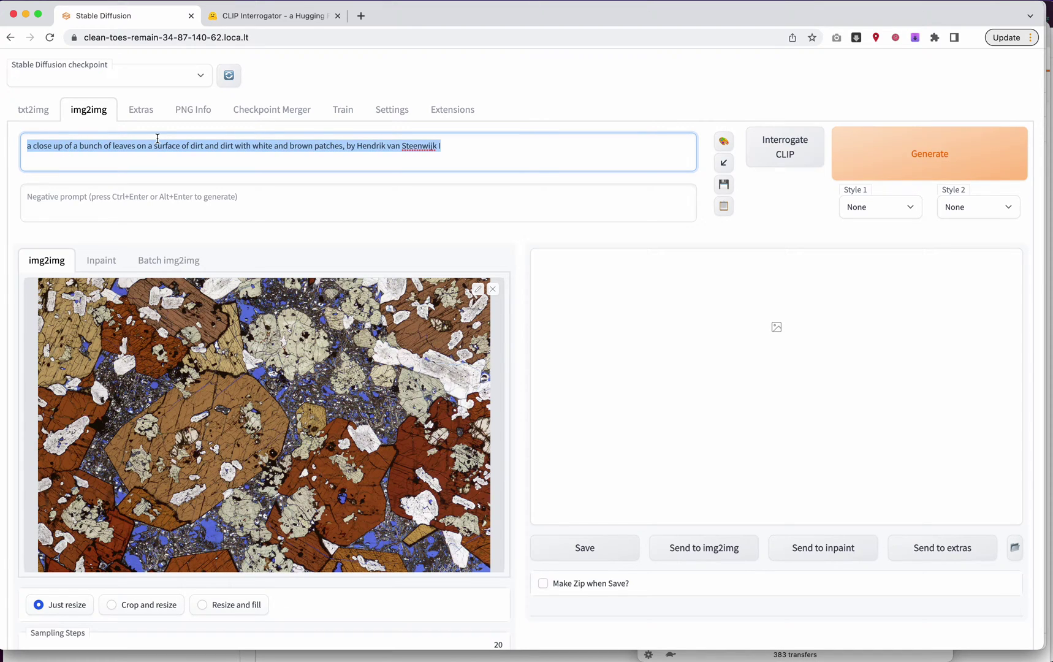
left_click(33, 109)
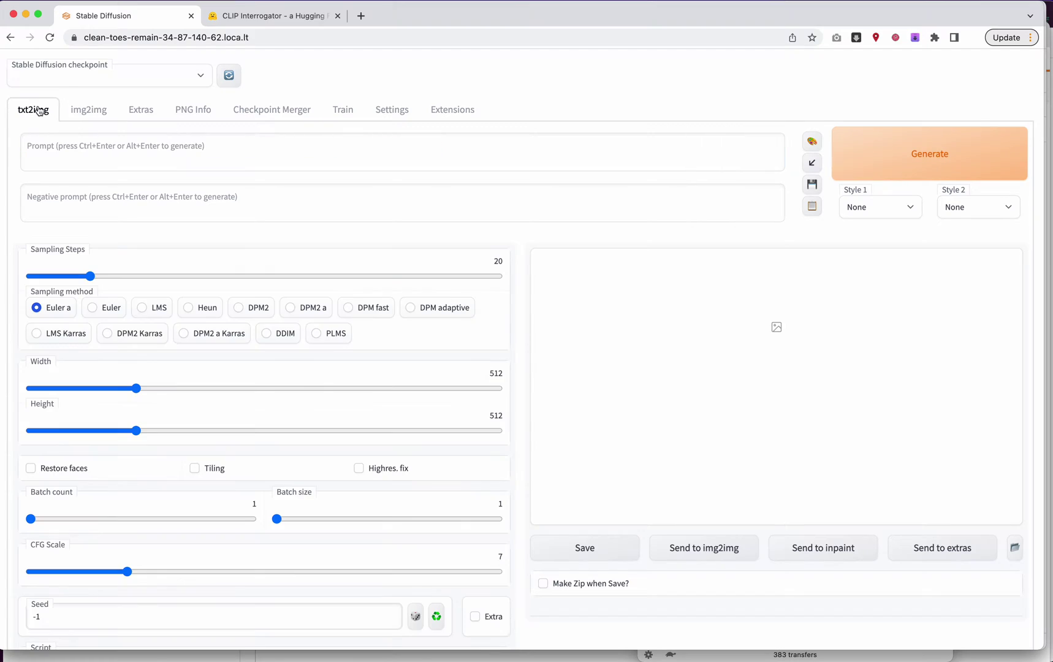
left_click(83, 150)
key("super+v")
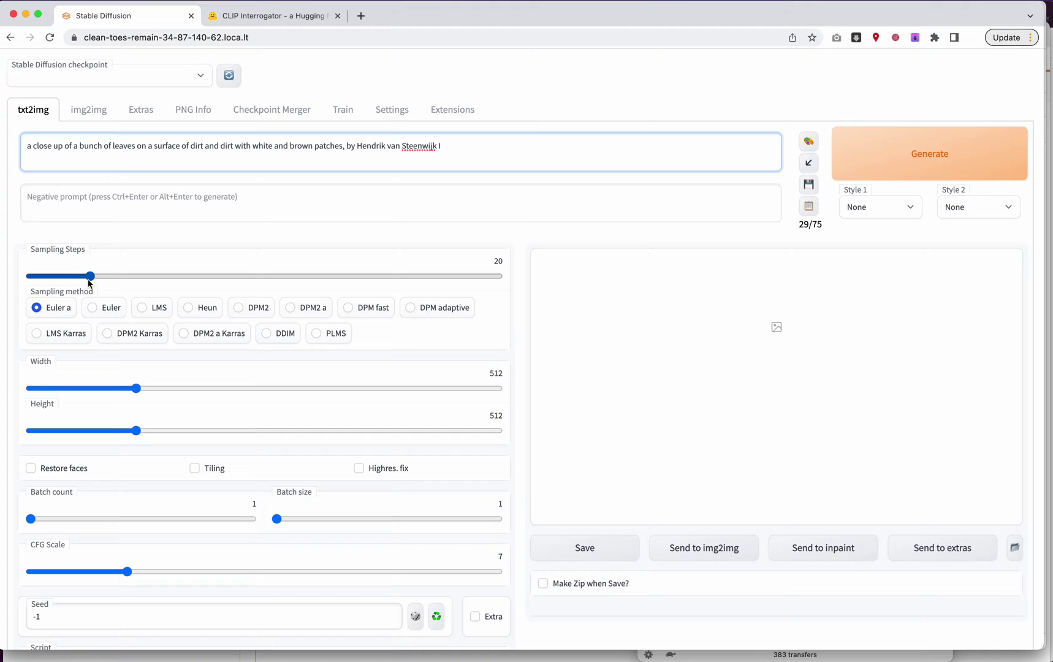
left_click_drag(90, 276, 185, 278)
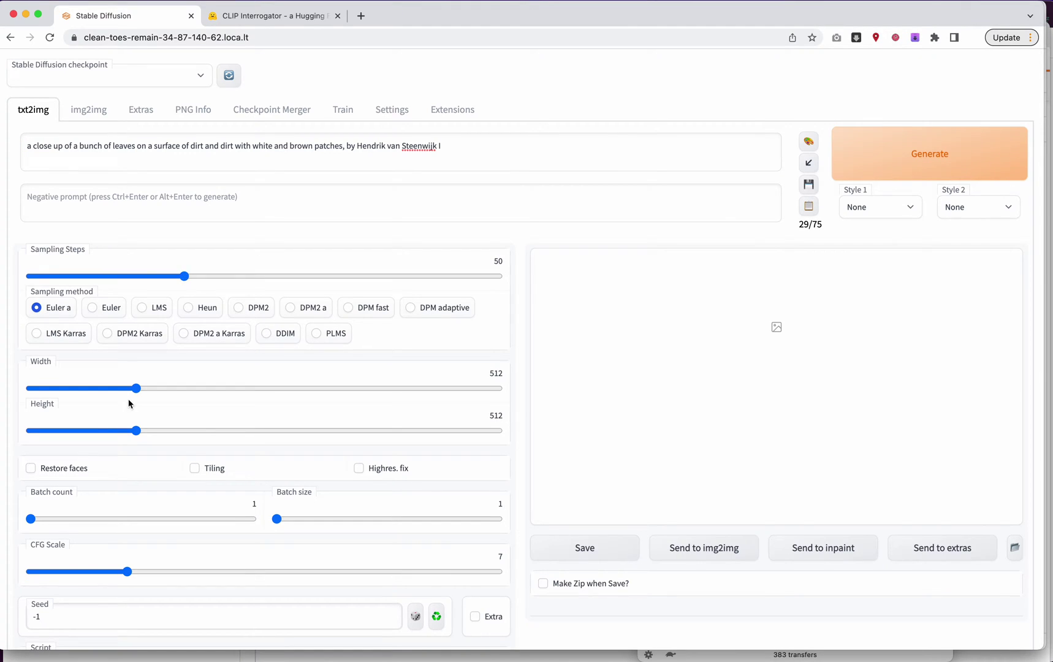
scroll(153, 495, "down", 3)
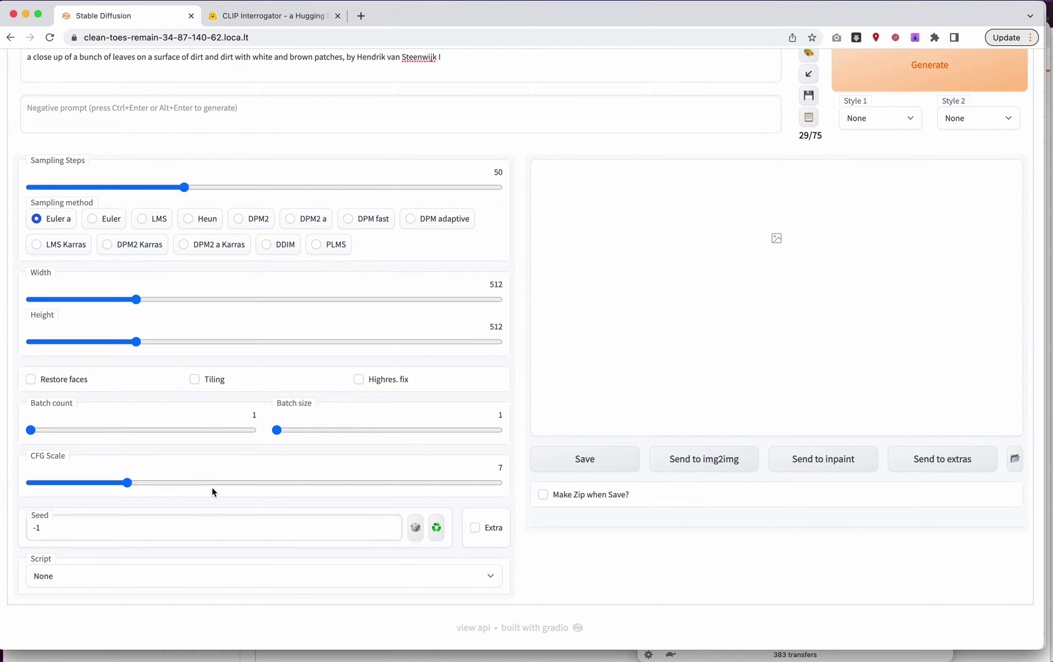
scroll(423, 374, "up", 3)
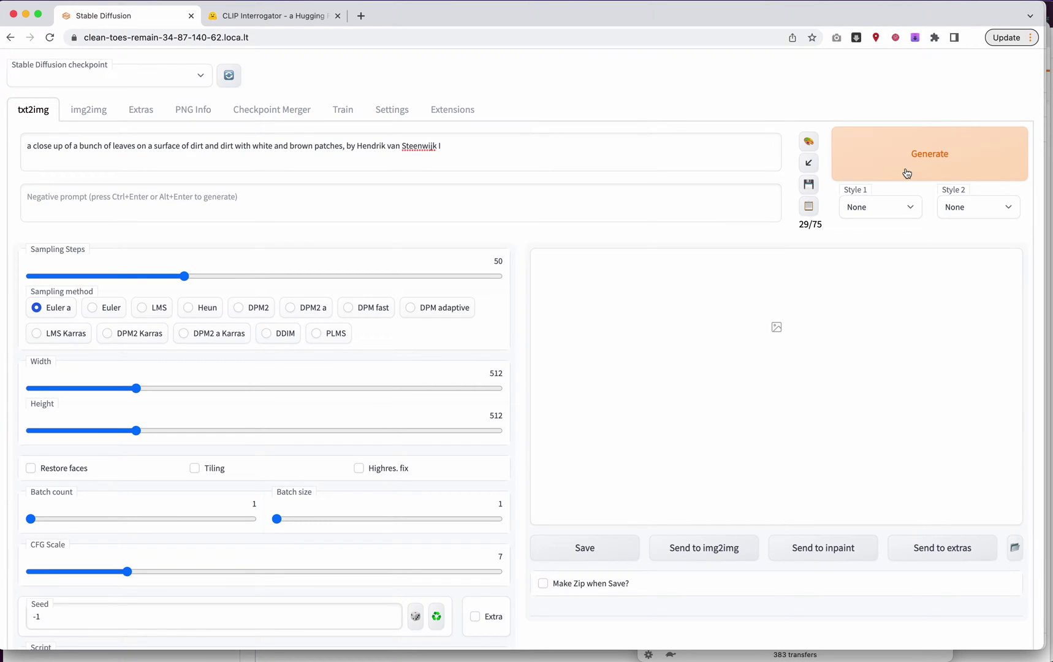
- Generate the yellow-leaf-on-dark-soil image, enlarge the result, then return to img2img
left_click(907, 174)
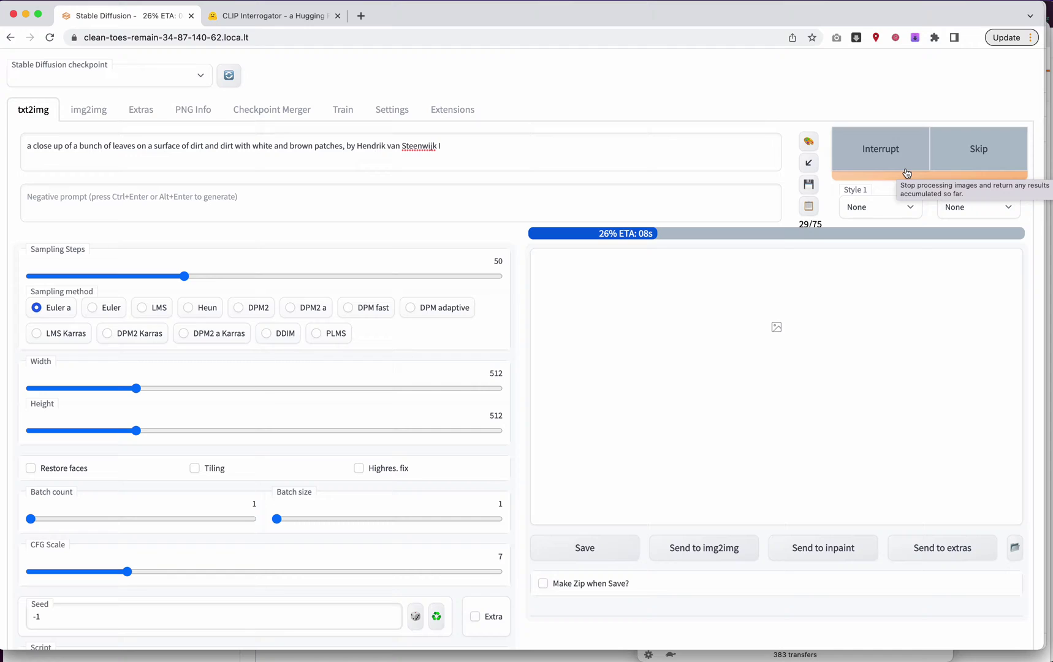
left_click_drag(98, 151, 132, 150)
left_click(166, 148)
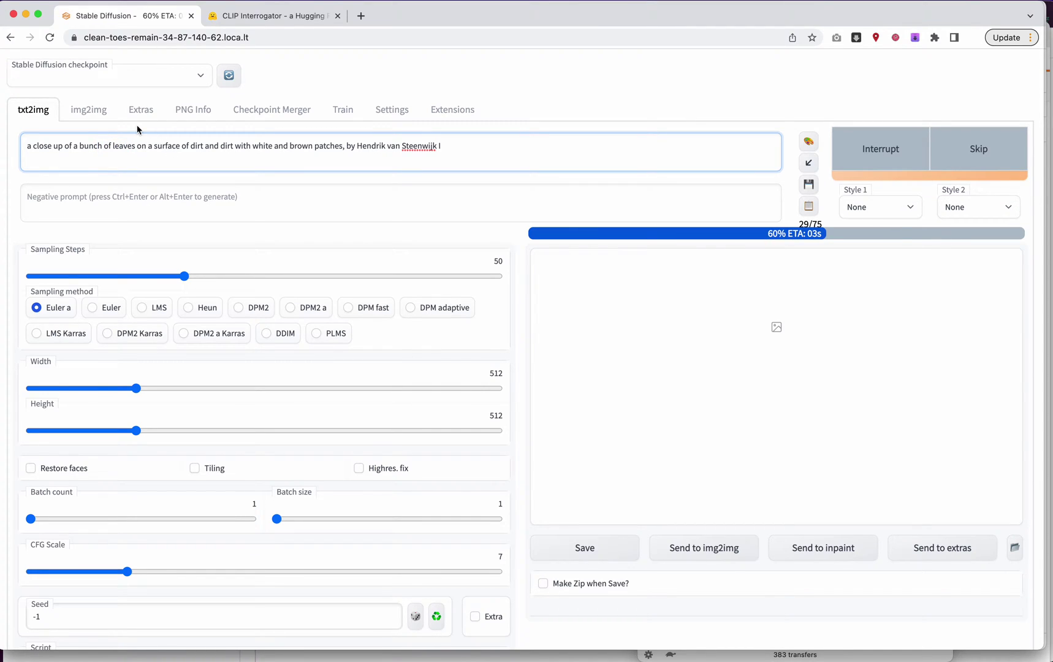
left_click(90, 111)
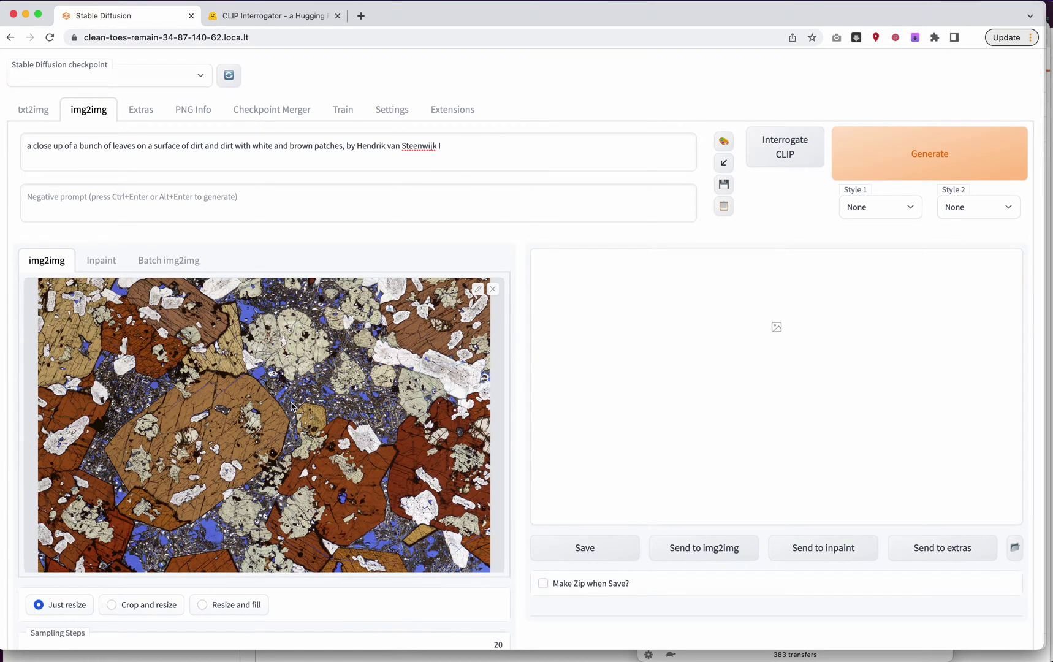
left_click(33, 110)
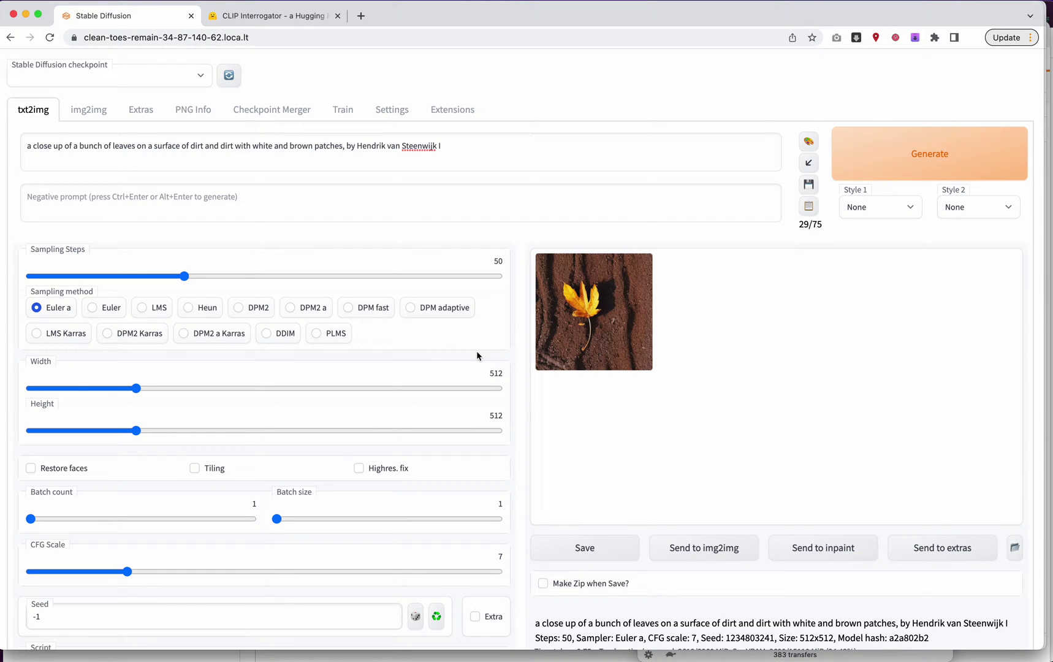
left_click(603, 337)
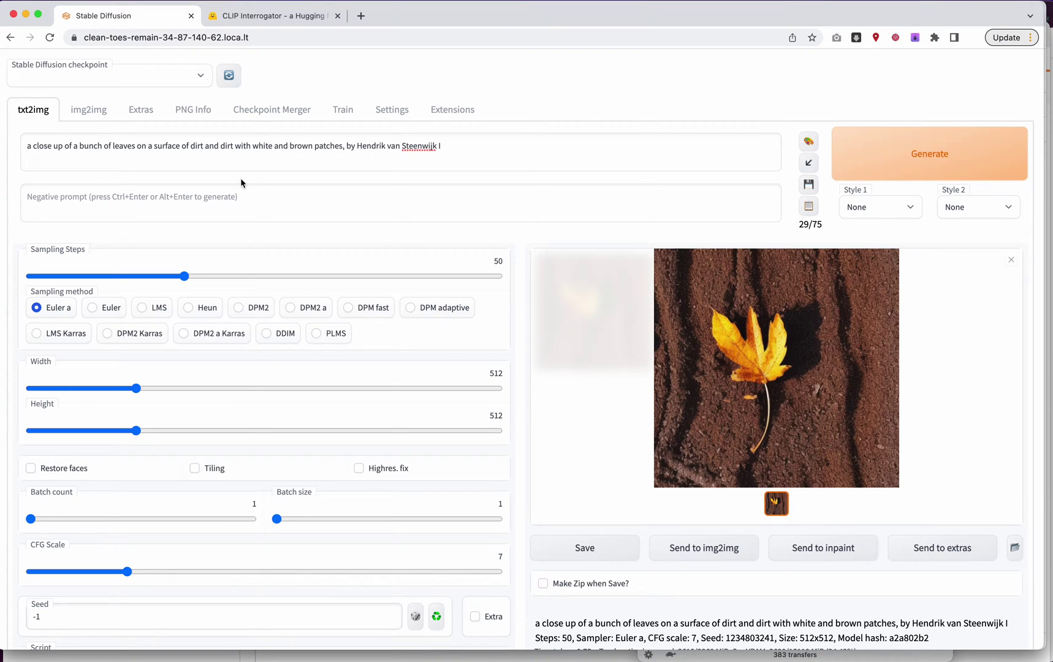
left_click(102, 111)
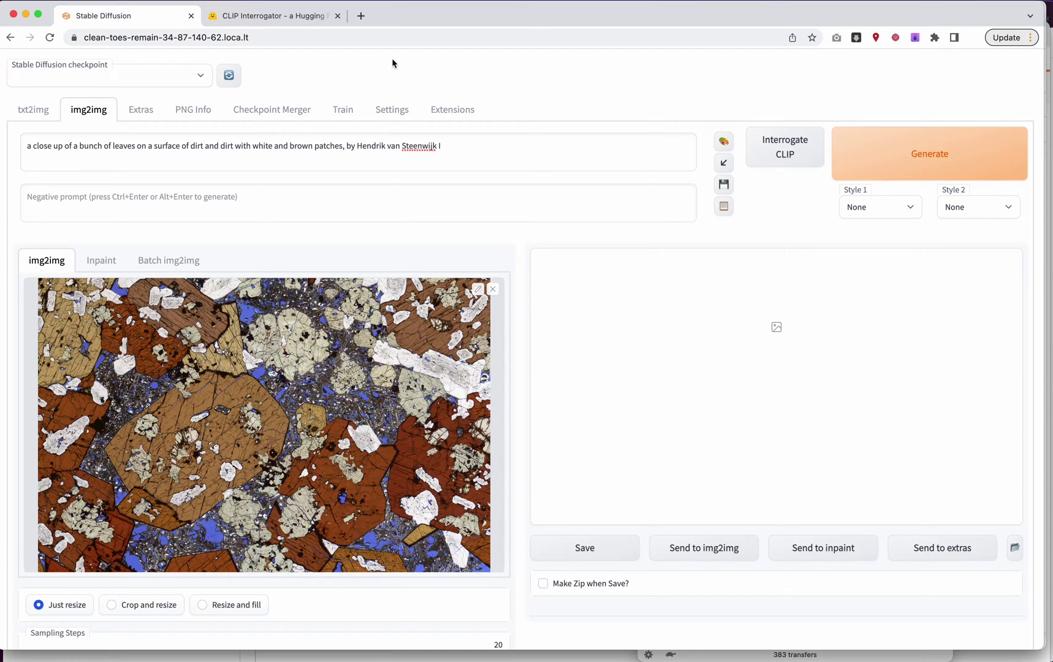
- Search Google Images for picasso and preview the first painting result
left_click(362, 16)
type("picasso")
key("Return")
left_click(228, 116)
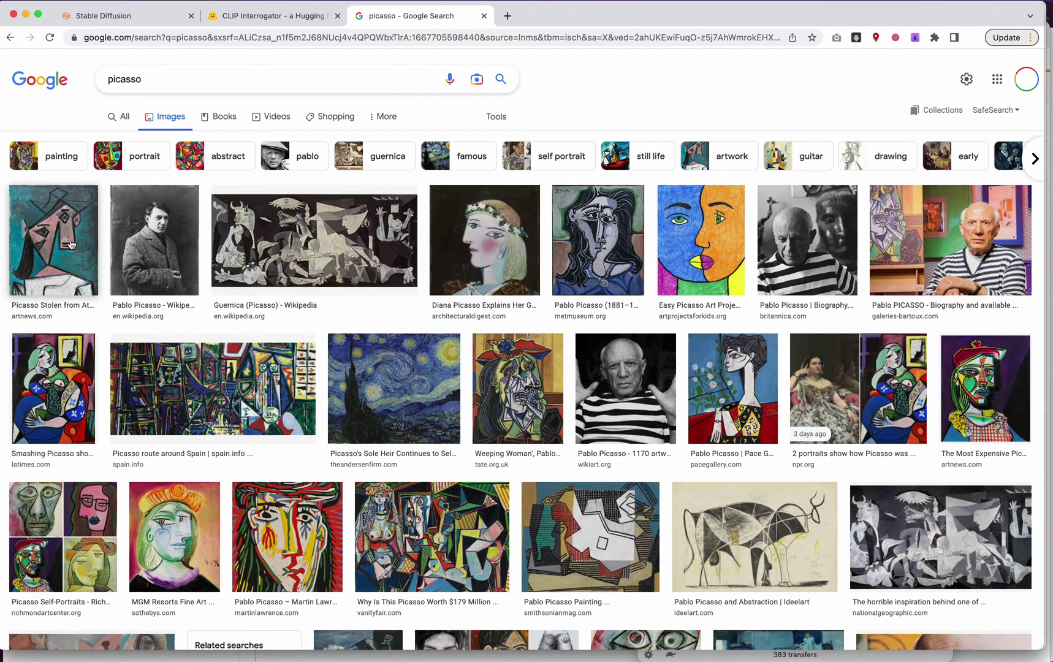
left_click(68, 245)
- Open the Picasso head painting full-size in a new tab and save it as female-head
right_click(817, 296)
left_click(630, 159)
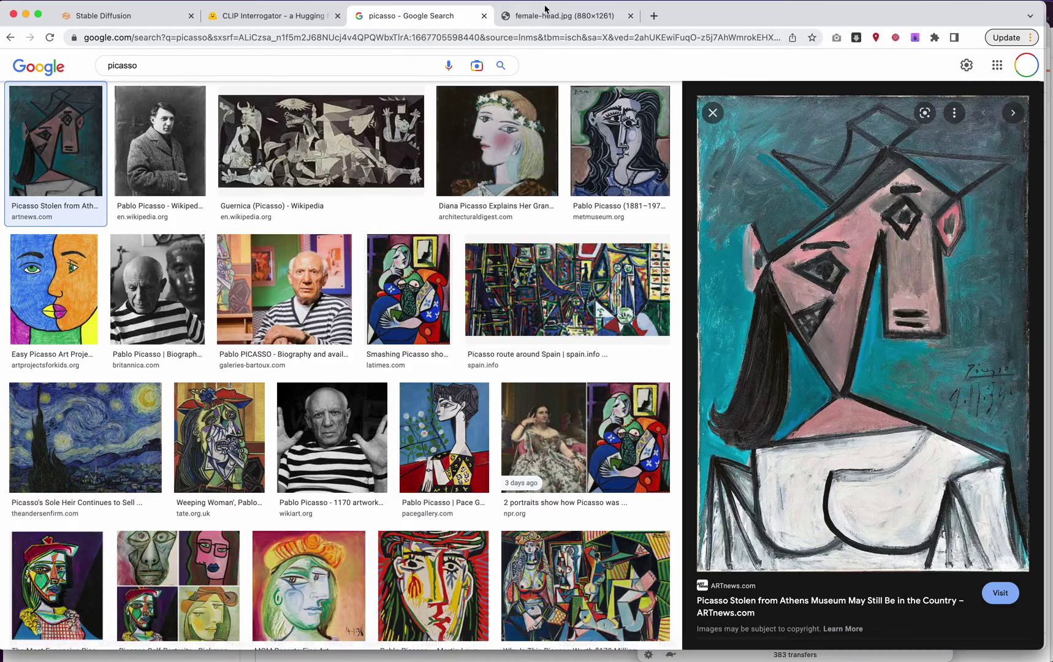
left_click(549, 15)
right_click(454, 212)
left_click(465, 233)
key("Return")
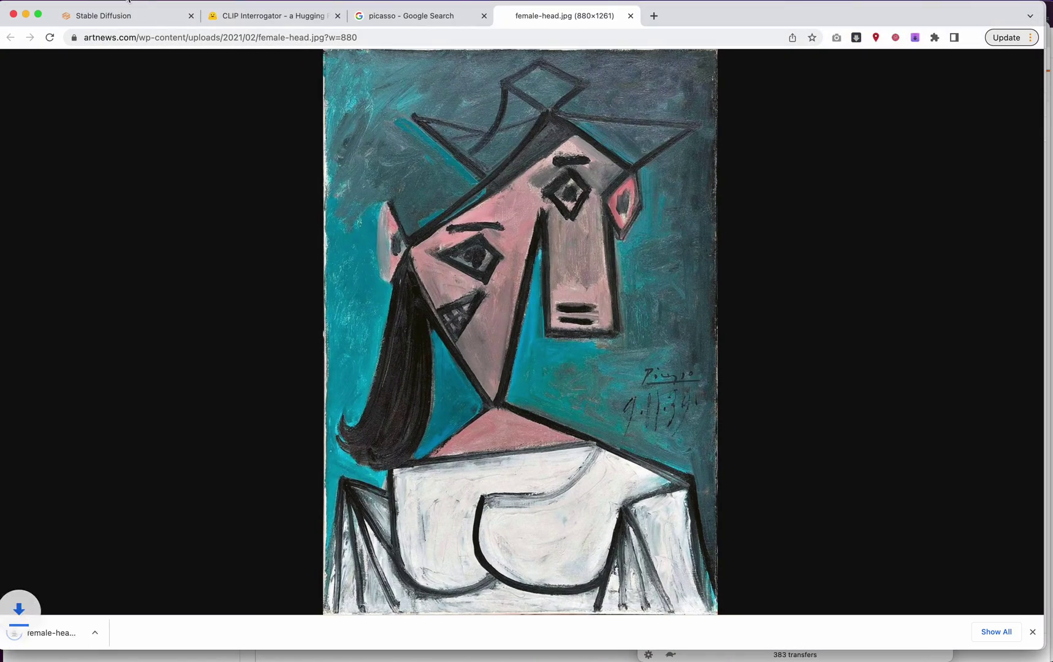
- Close the female-head.webp tab opened by a stray drag and check the current img2img input image
left_click(175, 16)
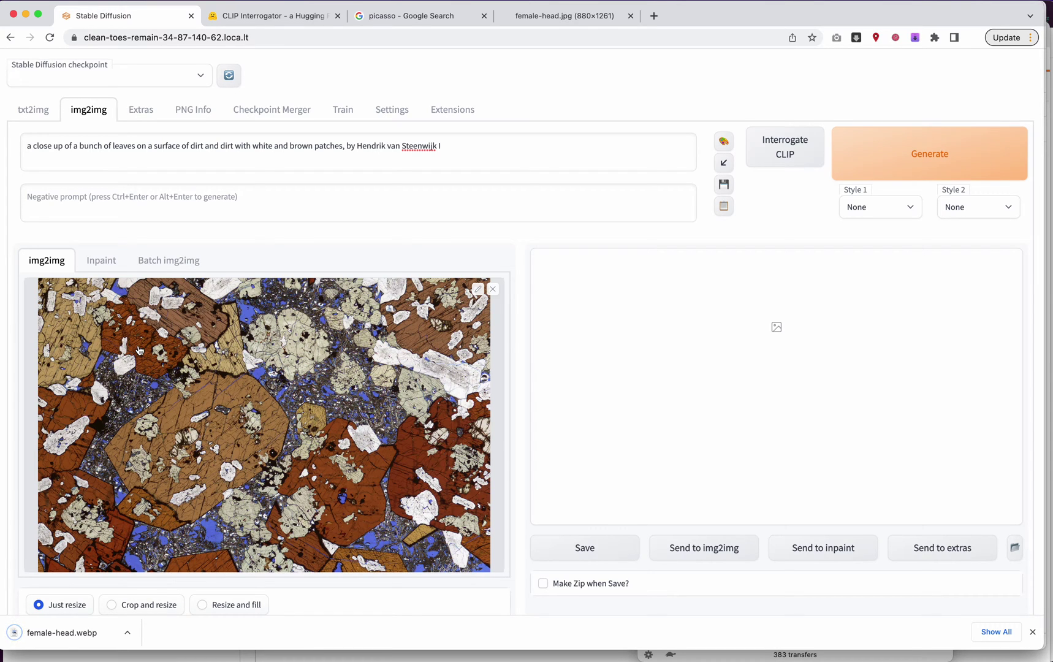
key("super+Tab")
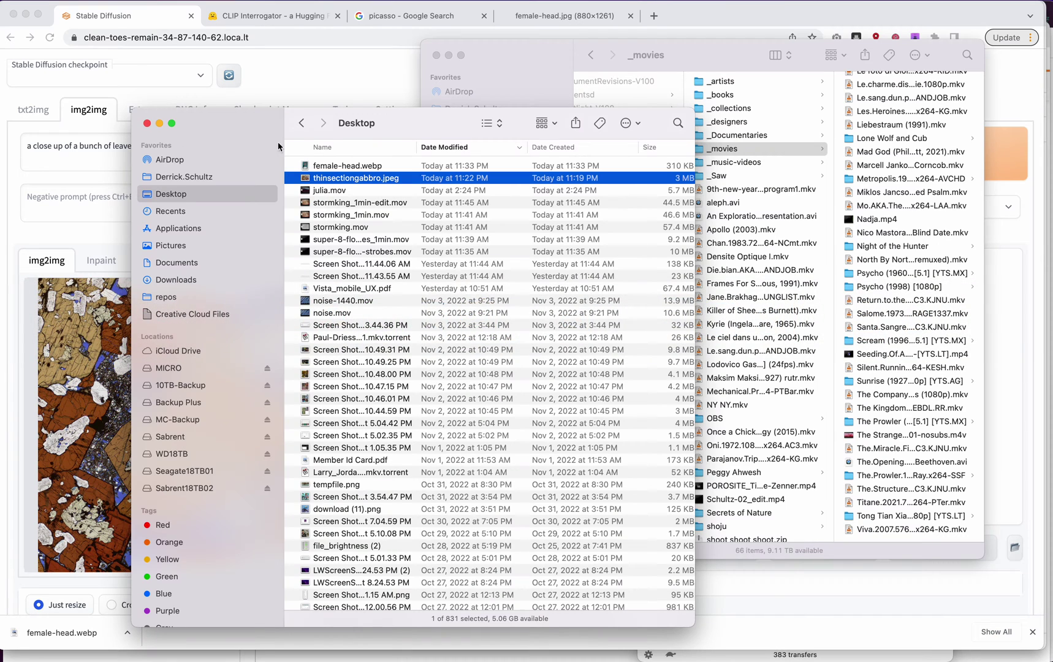
left_click(323, 166)
left_click_drag(323, 166, 126, 310)
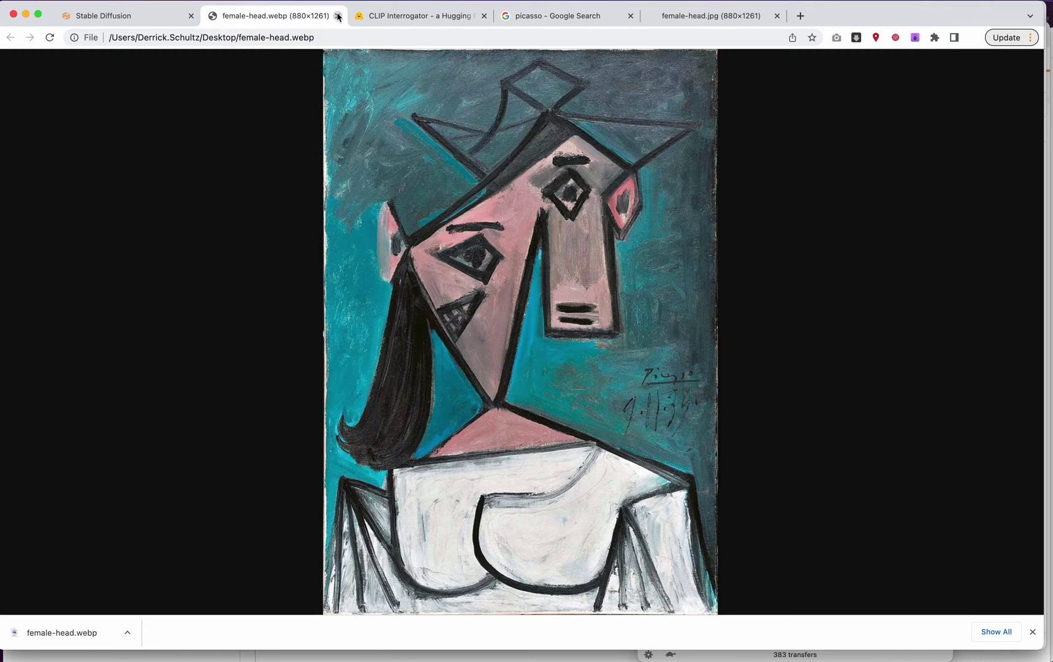
left_click(338, 16)
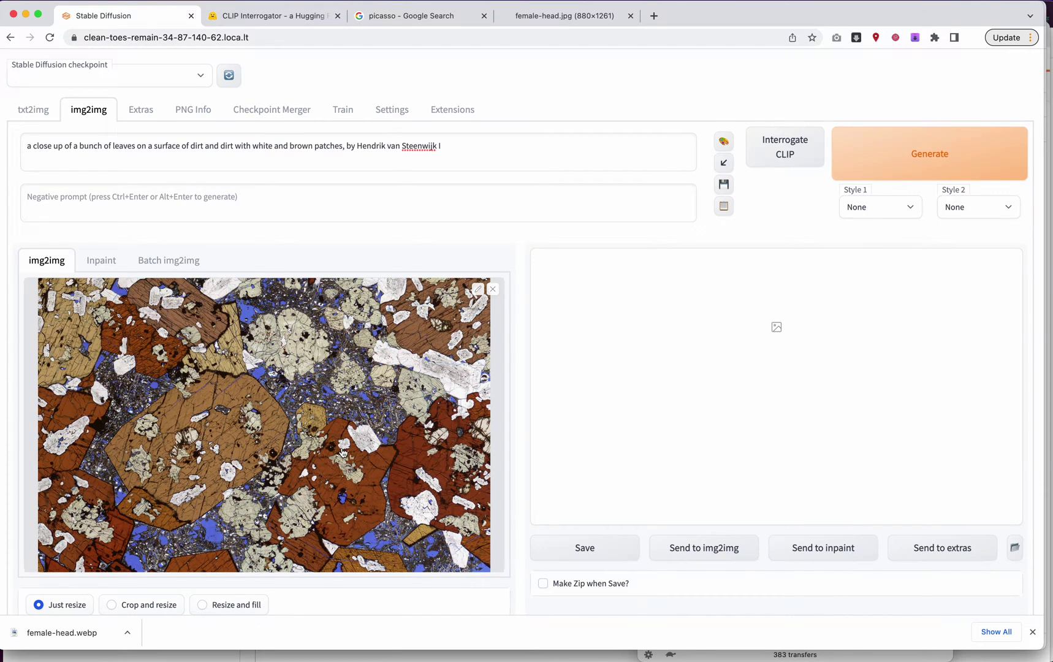
scroll(279, 405, "down", 1)
scroll(279, 405, "up", 1)
left_click(272, 401)
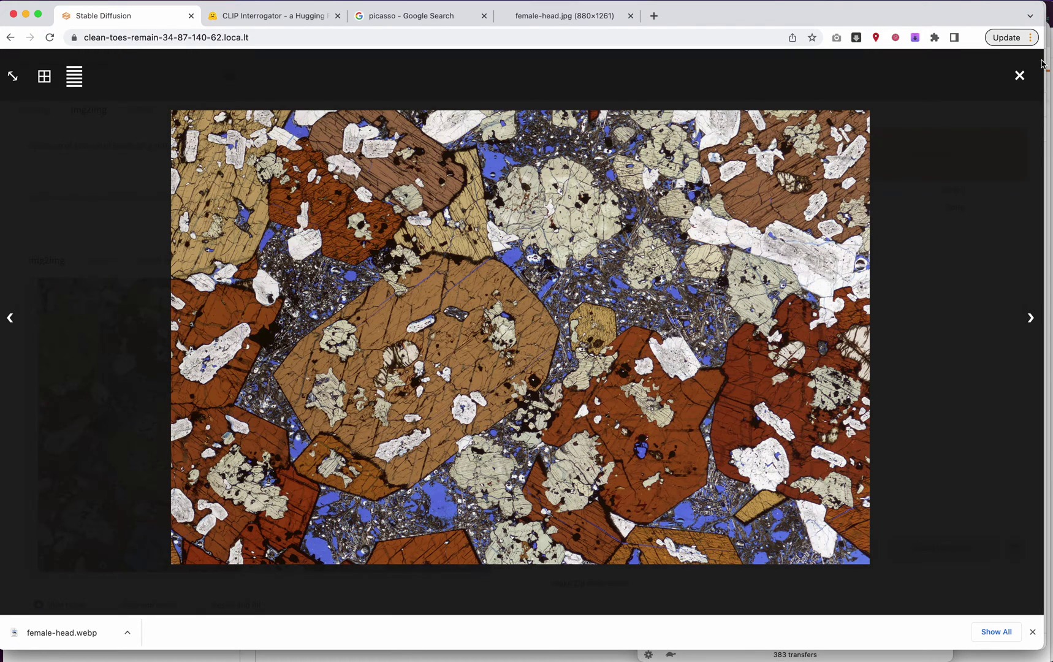
left_click(1020, 74)
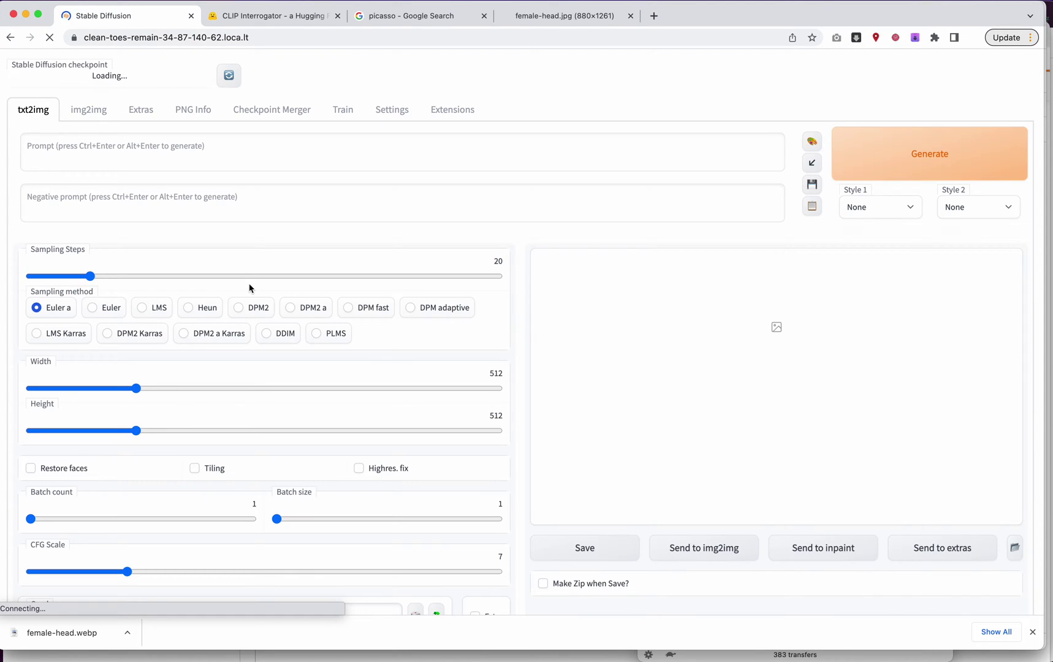
- Drag female-head.webp from the Finder Desktop onto the img2img image box
left_click(89, 110)
key("super+Tab")
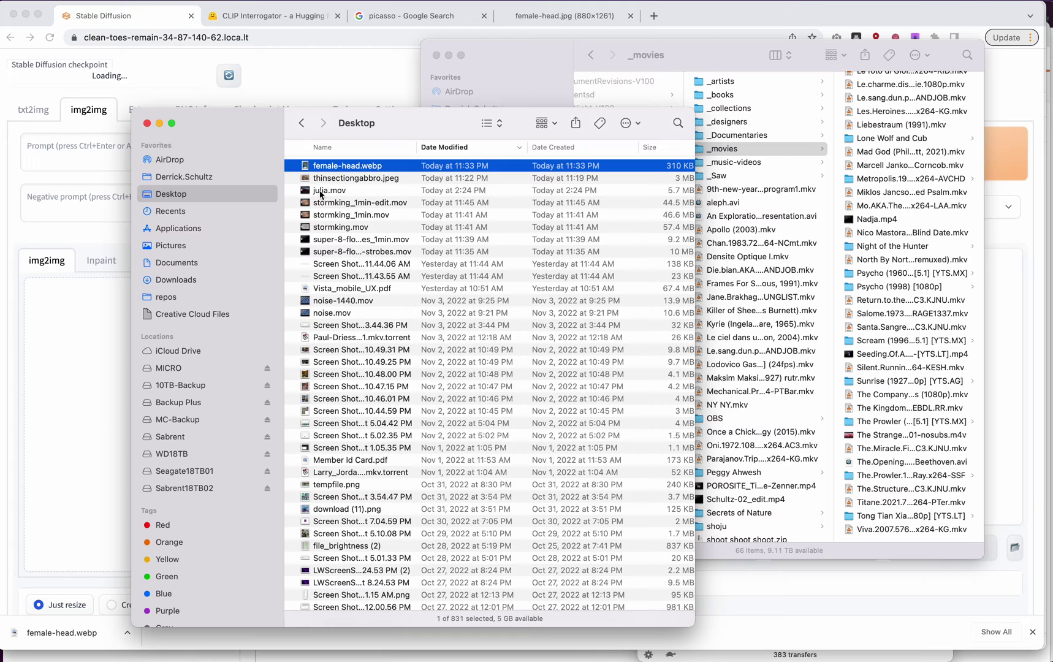
left_click_drag(333, 170, 95, 325)
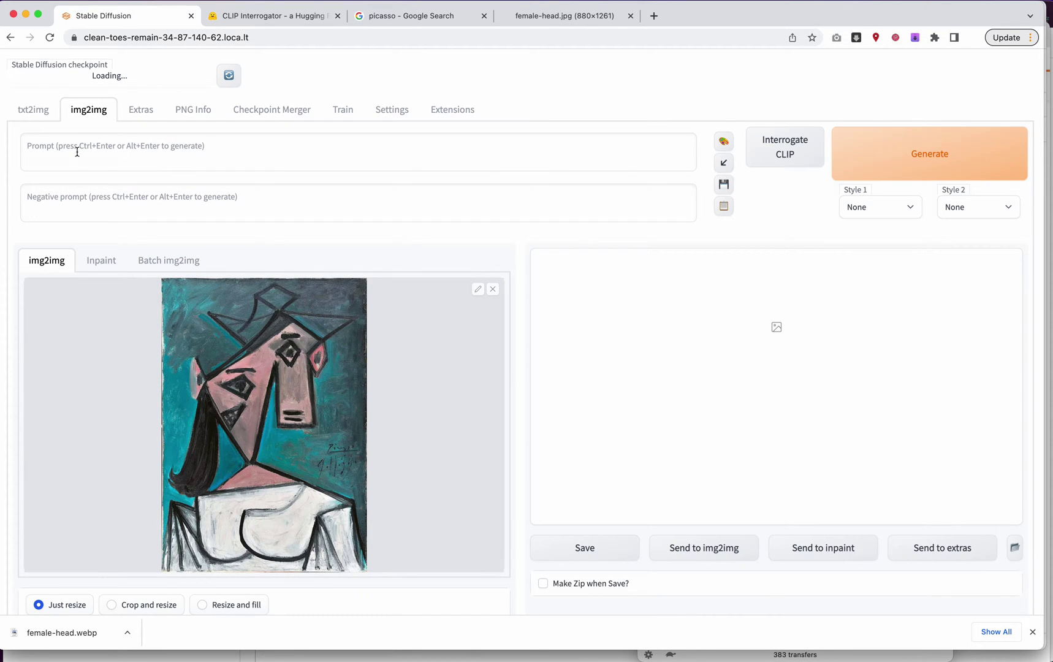
- Interrogate the Picasso painting with CLIP, copy the caption ending 'by Pablo Picasso', and go to txt2img
left_click(788, 146)
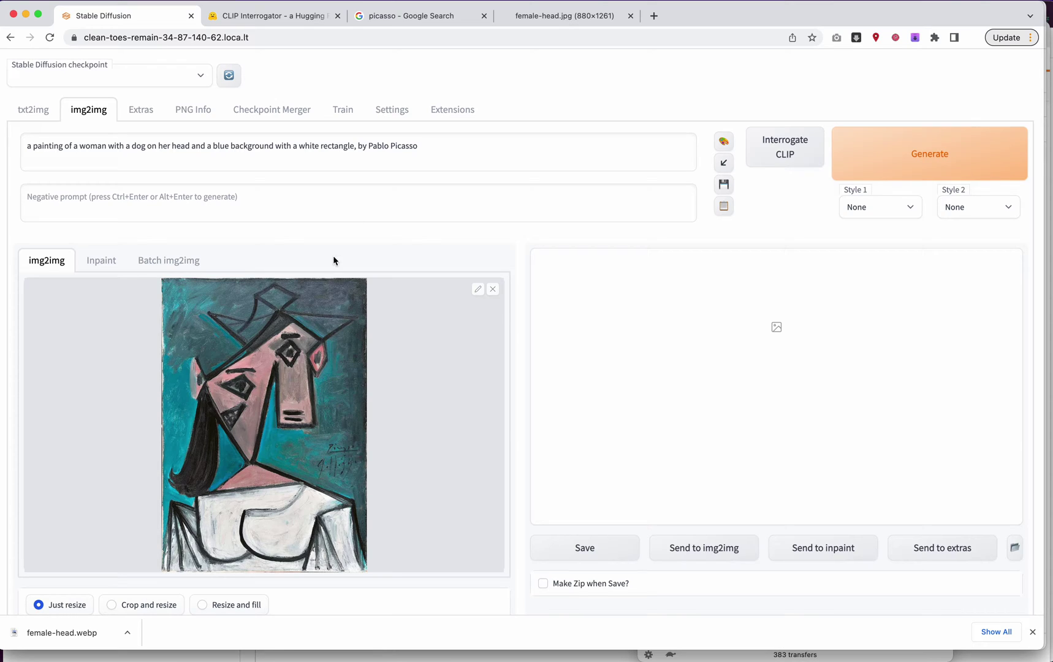
left_click_drag(426, 146, 359, 146)
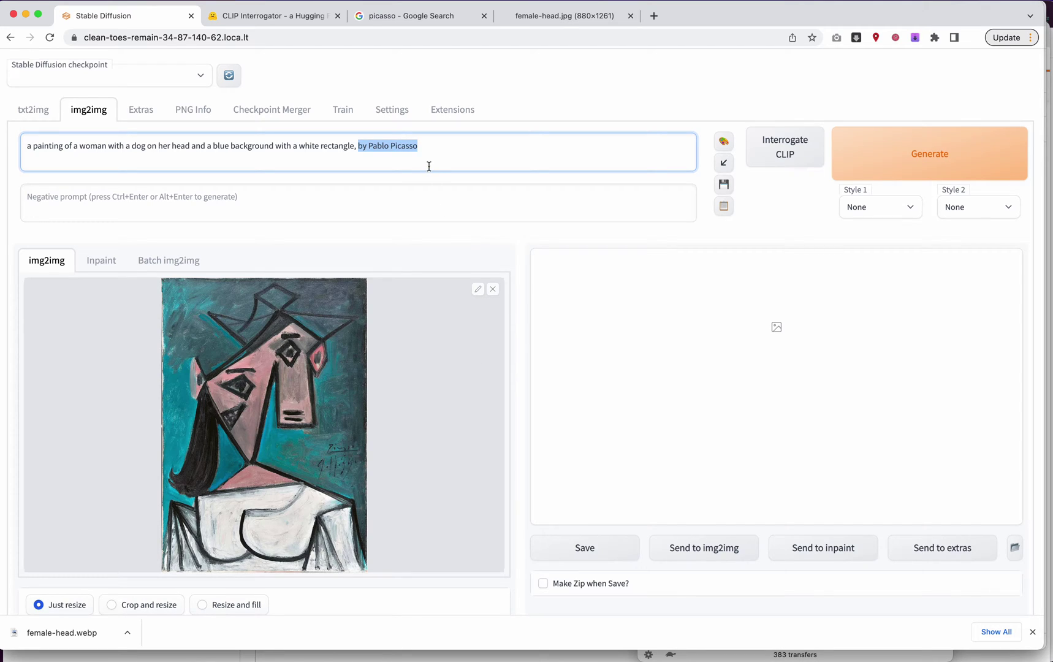
triple_click(430, 145)
key("super+c")
left_click(41, 119)
- Paste the woman-with-dog Picasso caption into the txt2img prompt, generate, and enlarge the result
left_click(106, 160)
key("super+v")
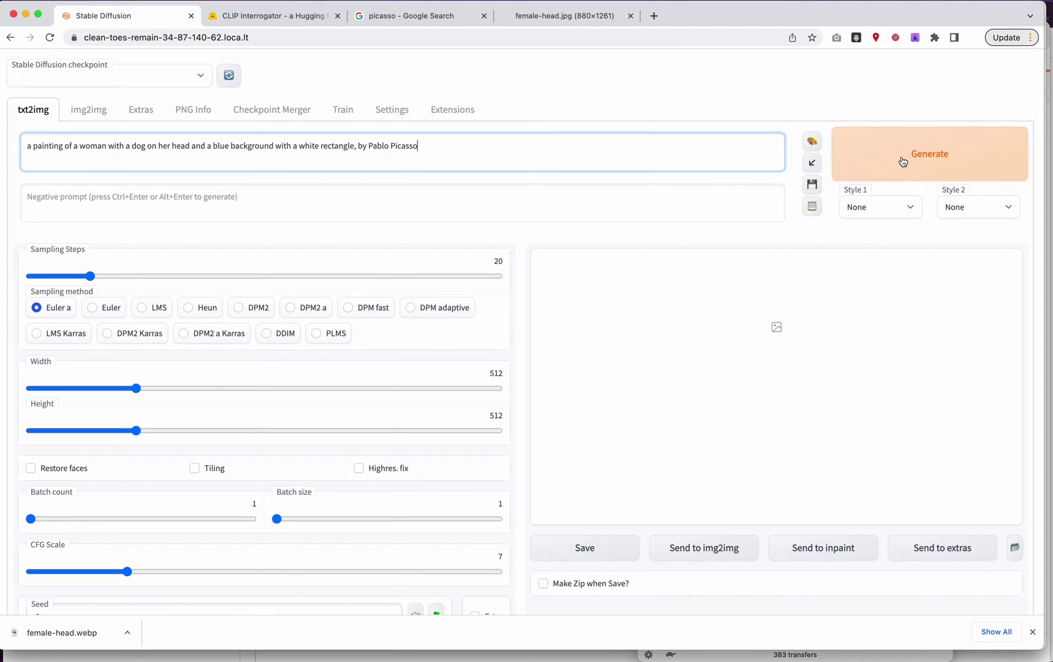
left_click(903, 161)
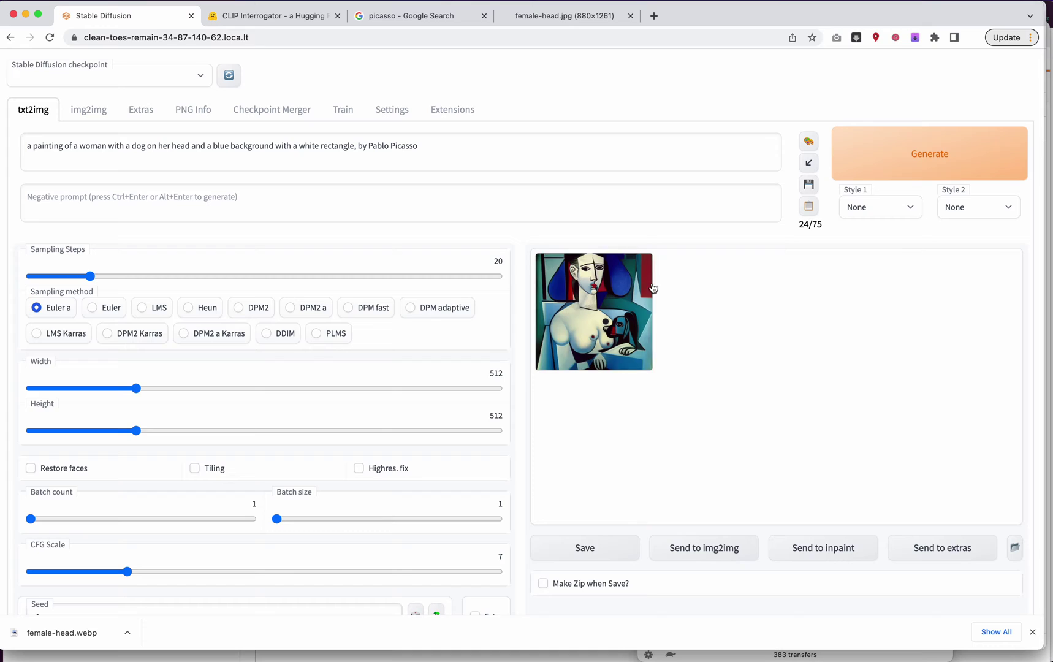
left_click(651, 289)
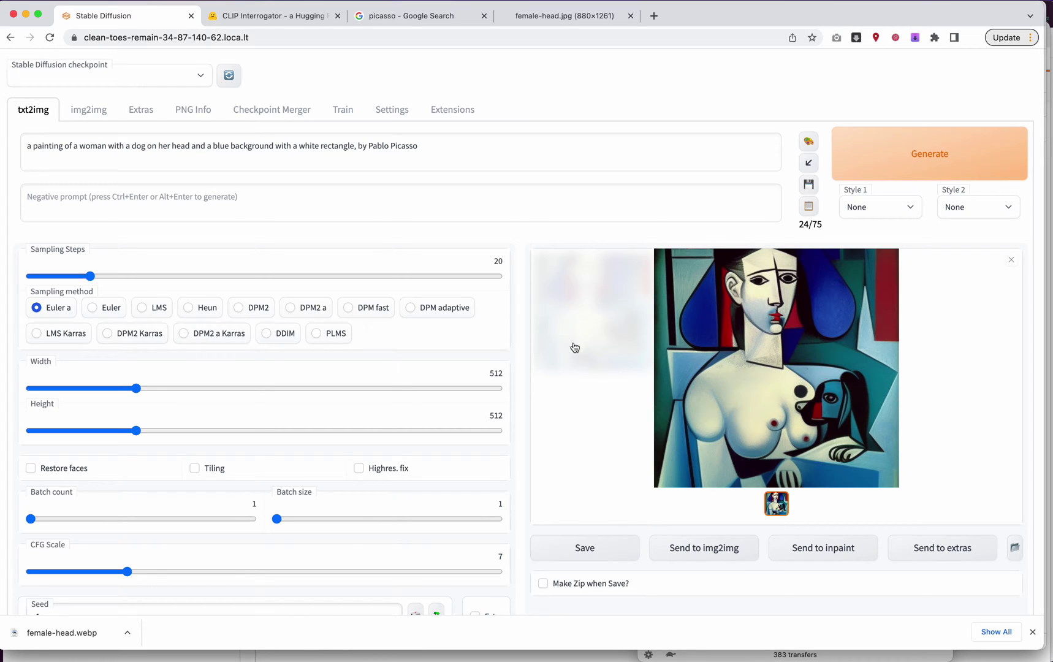
- Switch to img2img and close the Google search and female-head browser tabs
left_click(92, 112)
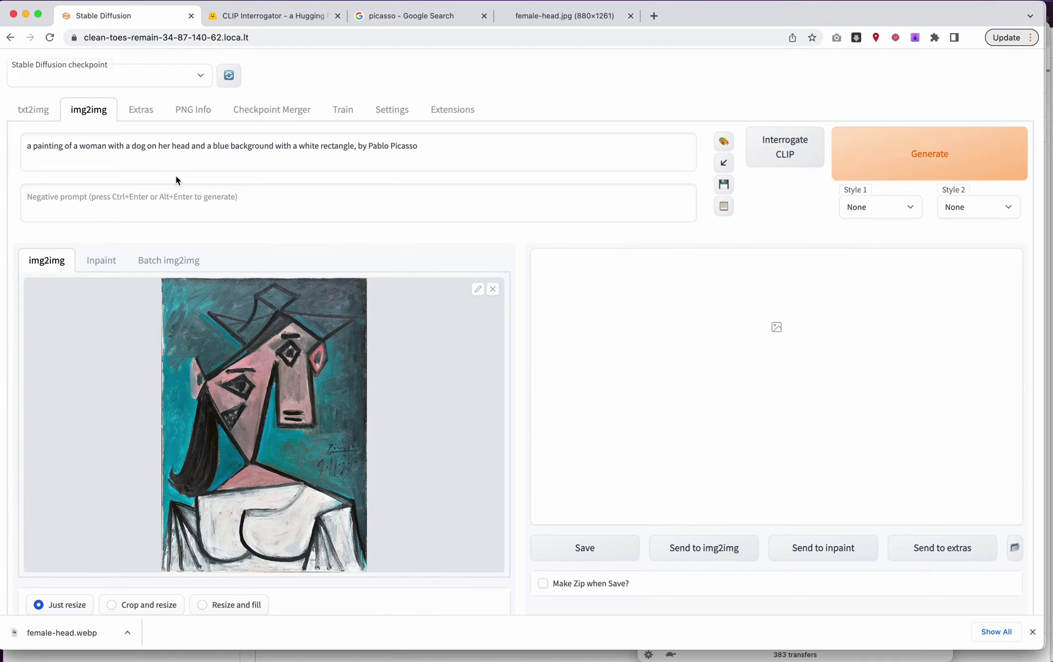
left_click(483, 16)
left_click(485, 16)
- Select the CLIP Interrogator's 'peeling surface of paint' caption and rerun Interrogate CLIP on the Picasso image
left_click(303, 17)
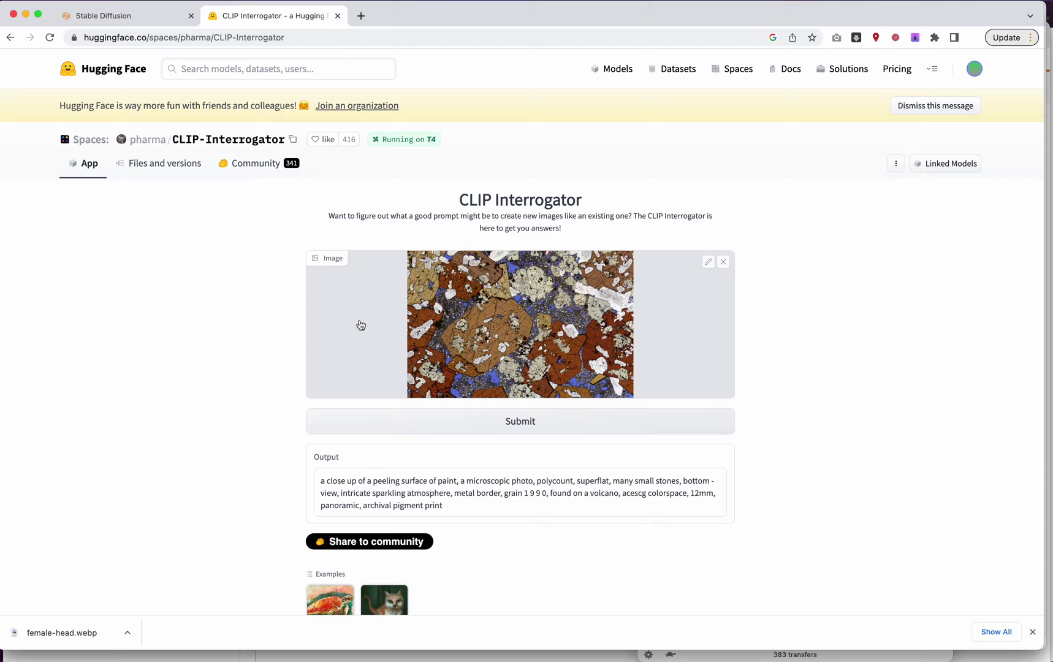
key("super+Tab")
key("Escape")
left_click_drag(445, 509, 319, 483)
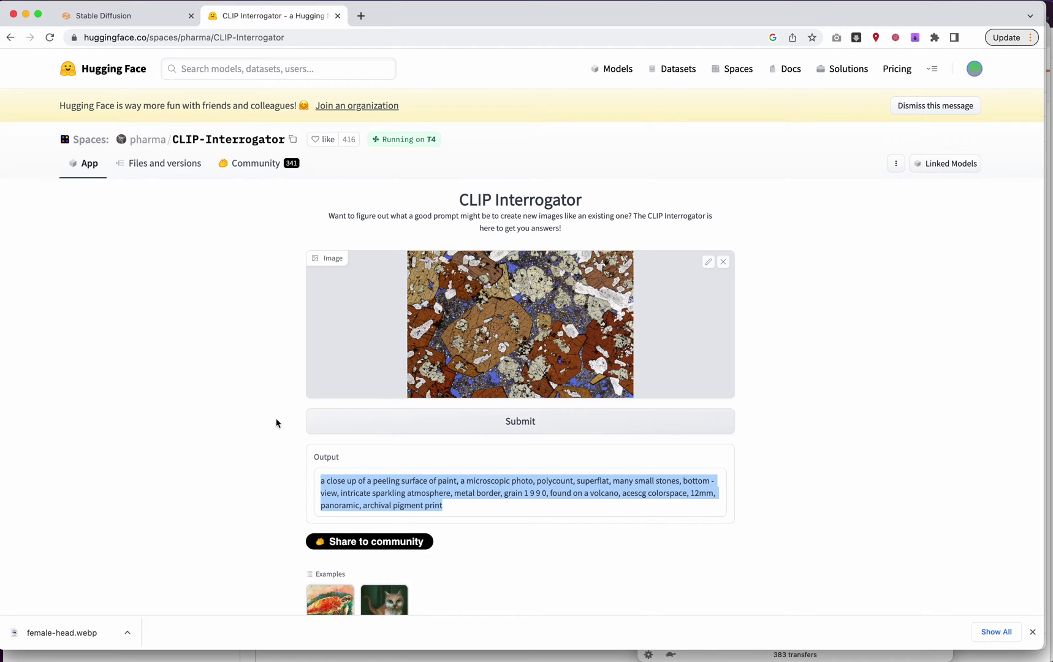
left_click(129, 18)
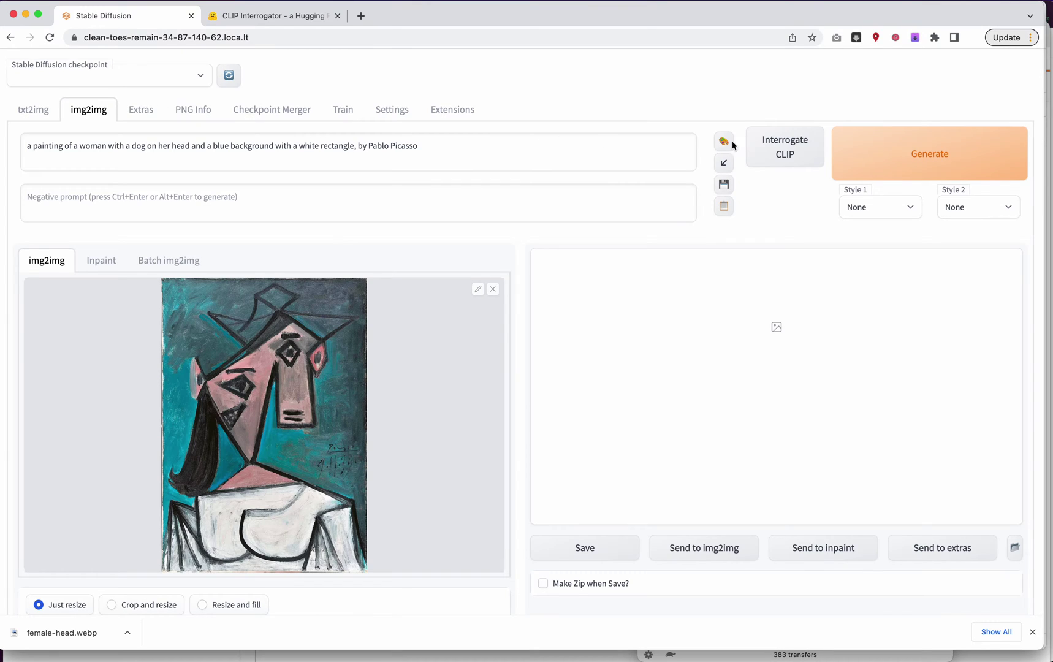
left_click(794, 156)
- Copy the rock caption again and select the existing Picasso prompt in txt2img to replace it
left_click(264, 17)
left_click(465, 495)
left_click_drag(460, 503, 320, 482)
key("super+c")
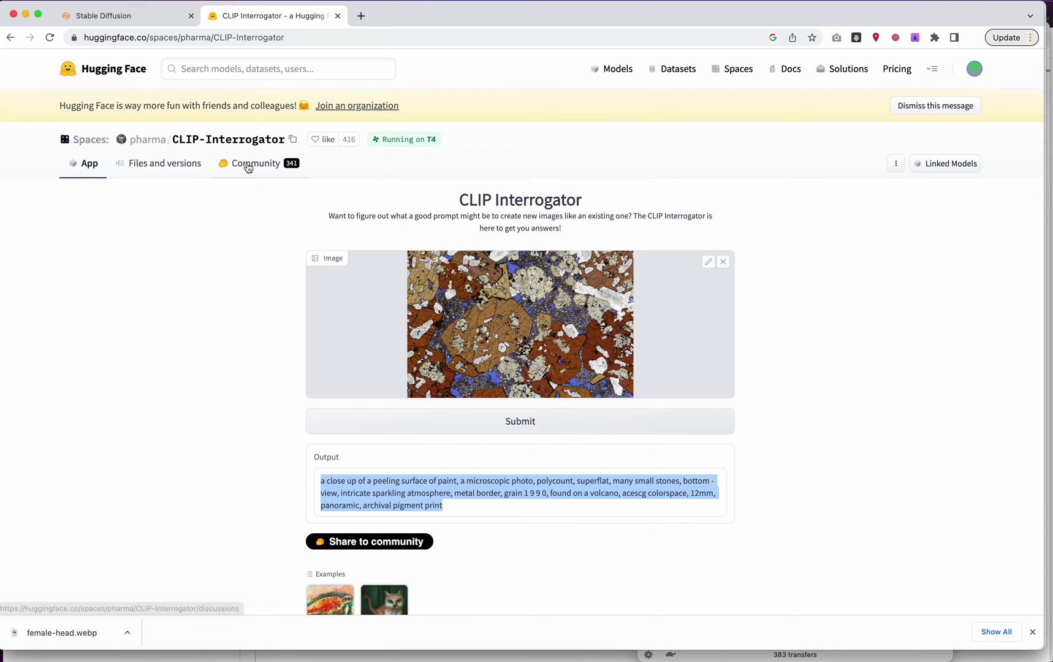
left_click(132, 16)
left_click(33, 109)
triple_click(223, 147)
- Paste the rock caption as the prompt, generate from it, and resubmit the rock image for interrogation
key("super+v")
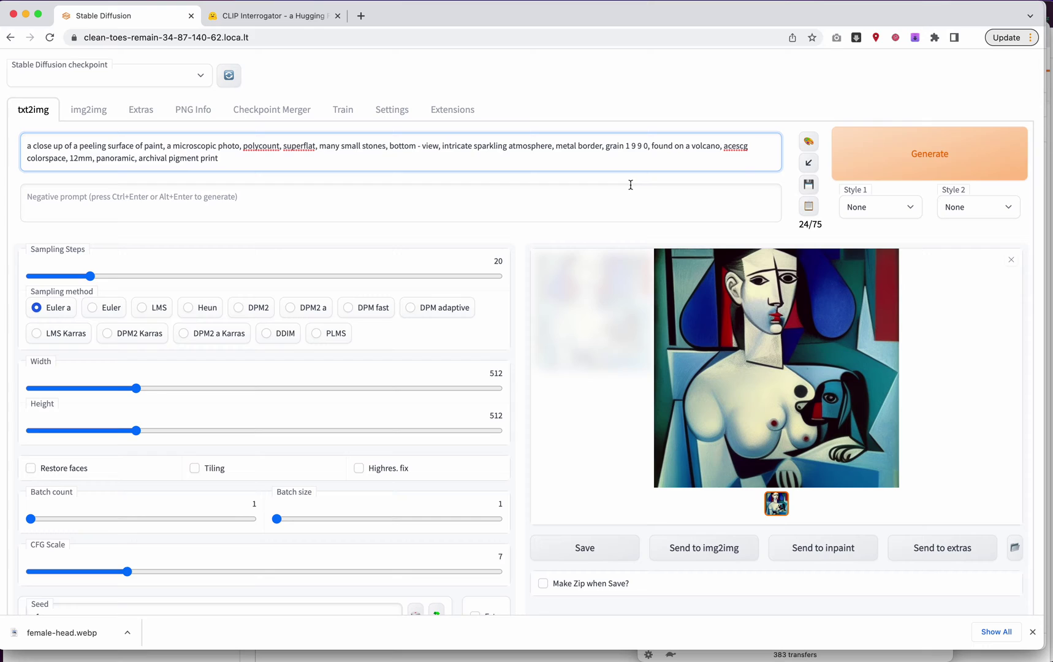
left_click(893, 154)
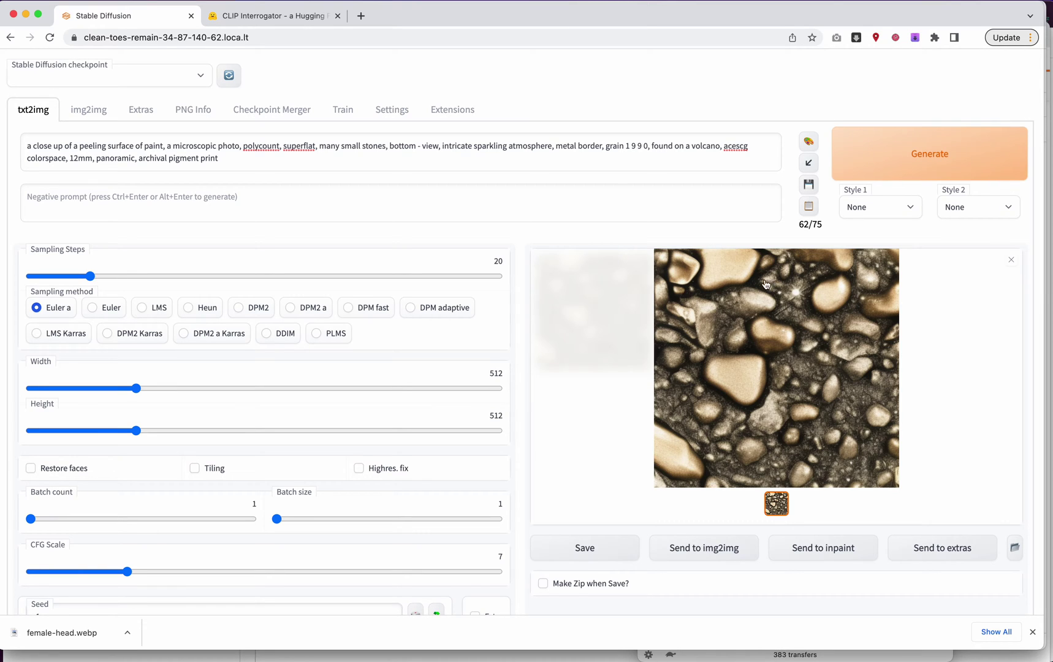
left_click(299, 23)
left_click(522, 423)
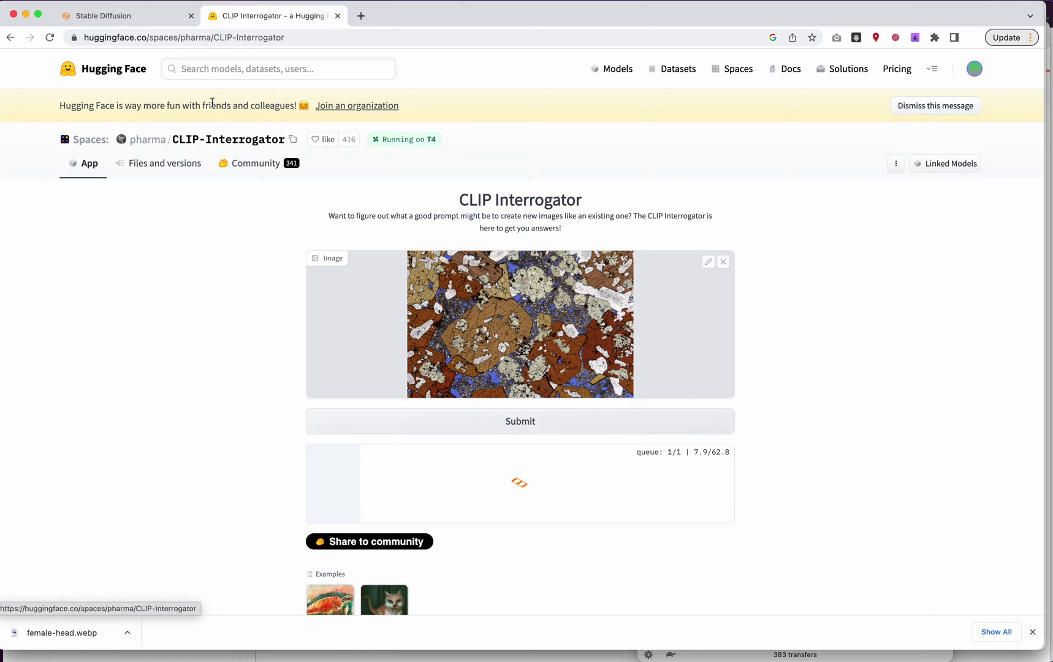
- Inspect the generated stone image's seed value of -1 and its prompt text
left_click(158, 24)
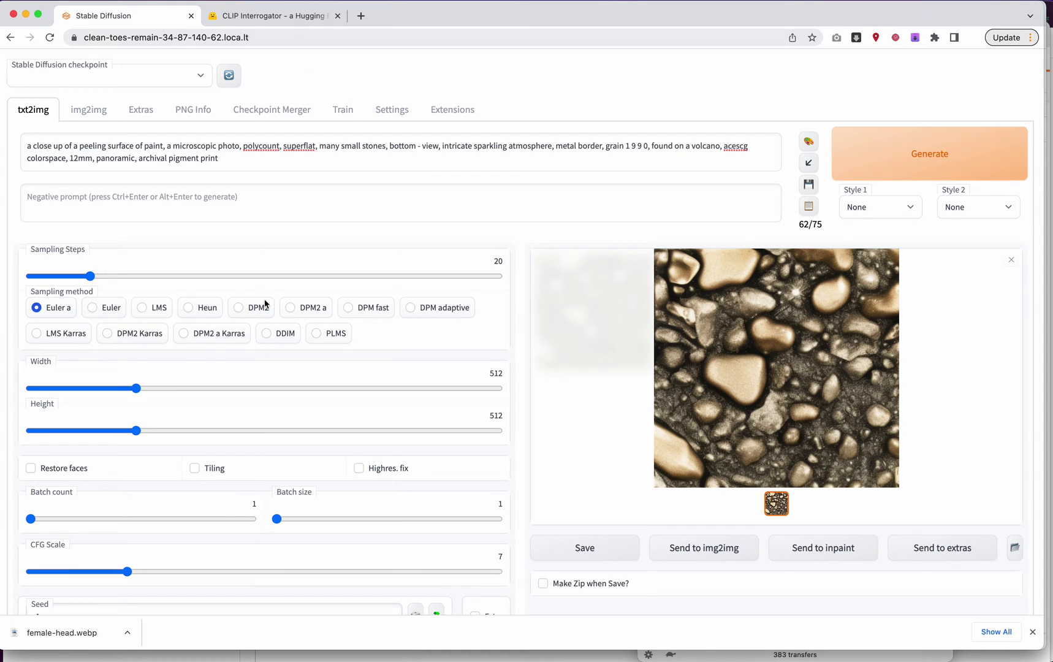
scroll(252, 456, "down", 4)
left_click_drag(74, 488, 26, 494)
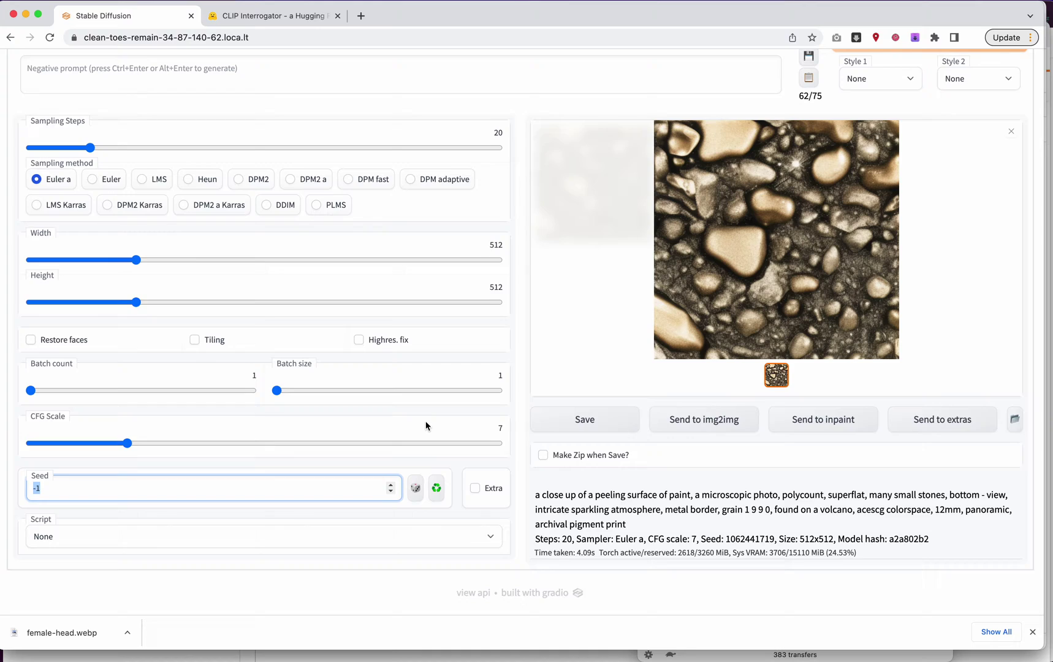
scroll(425, 425, "up", 2)
scroll(427, 426, "up", 2)
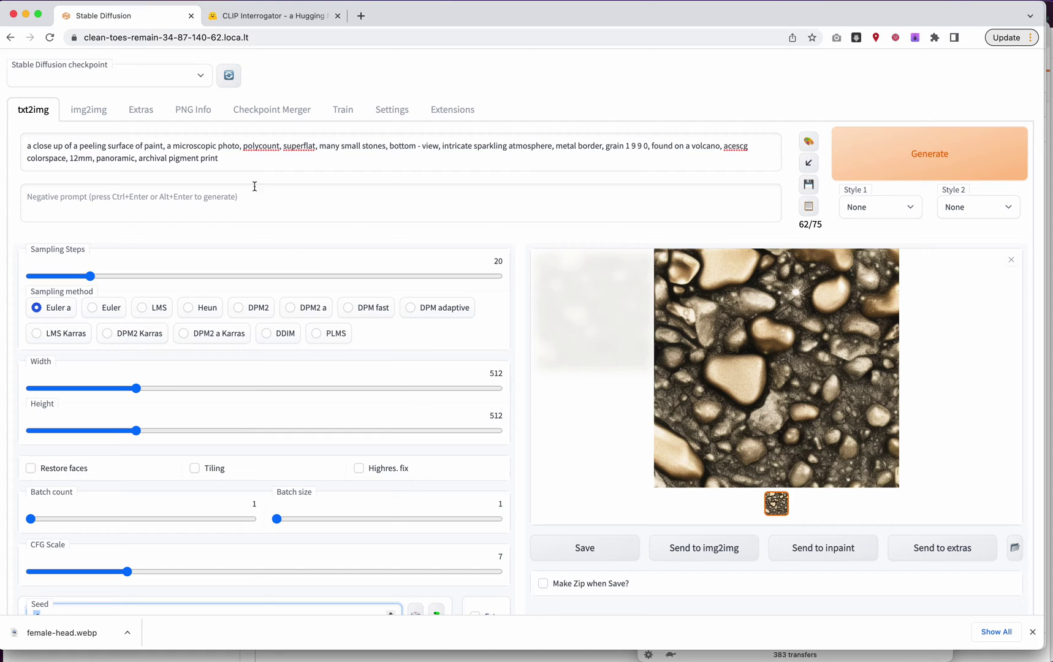
left_click_drag(241, 163, 16, 145)
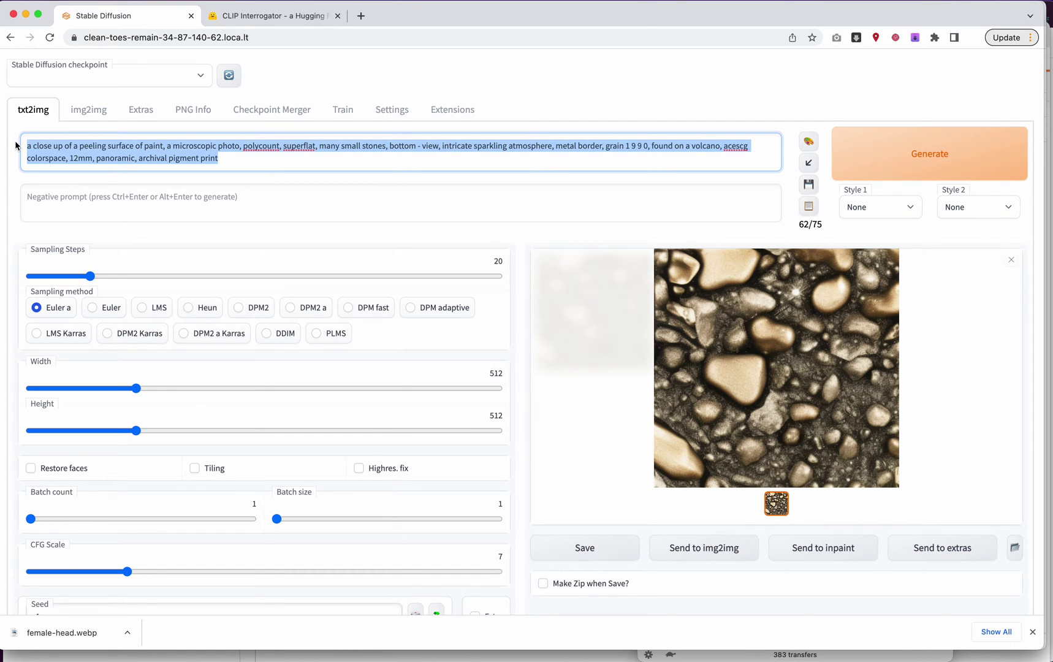
left_click(233, 17)
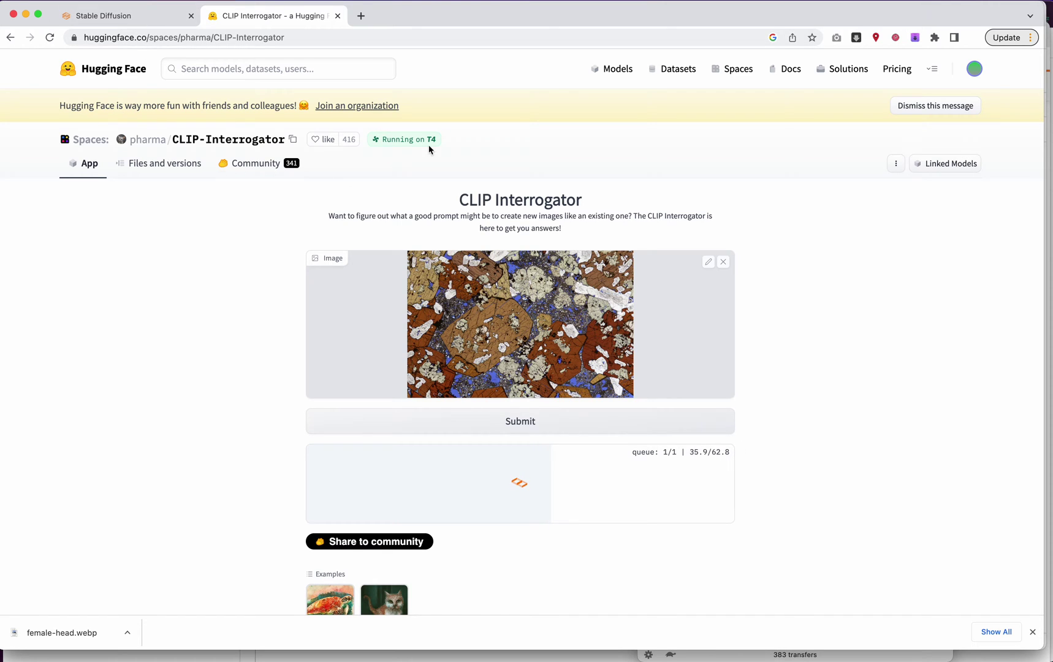
- Wait for the rerun to finish and select the 'a close up of a peeling surface of paint…' caption
left_click(140, 16)
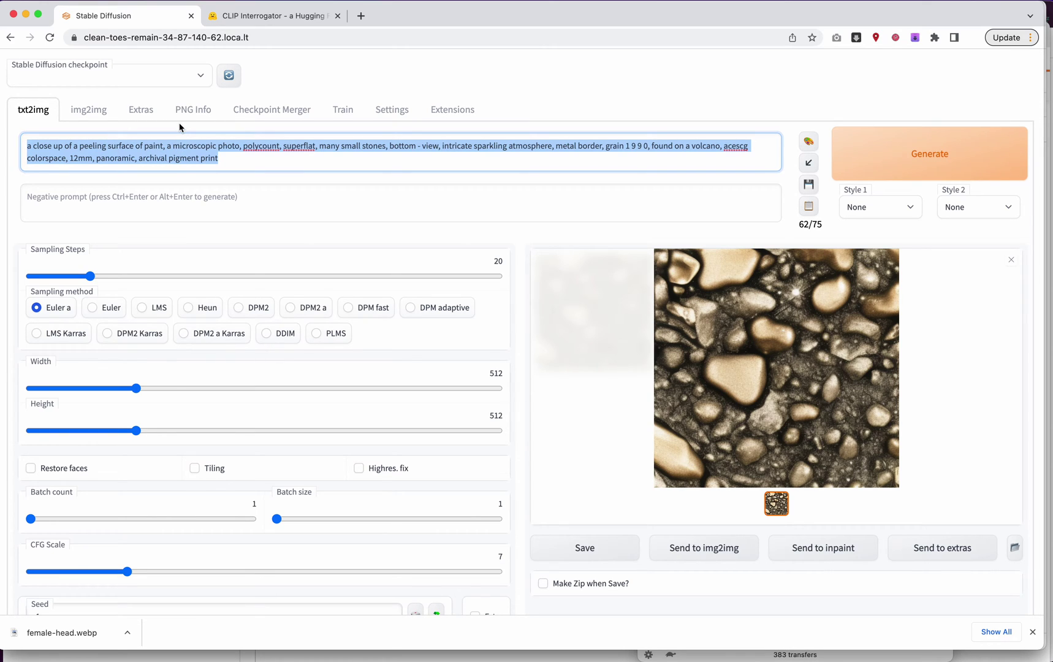
left_click(264, 17)
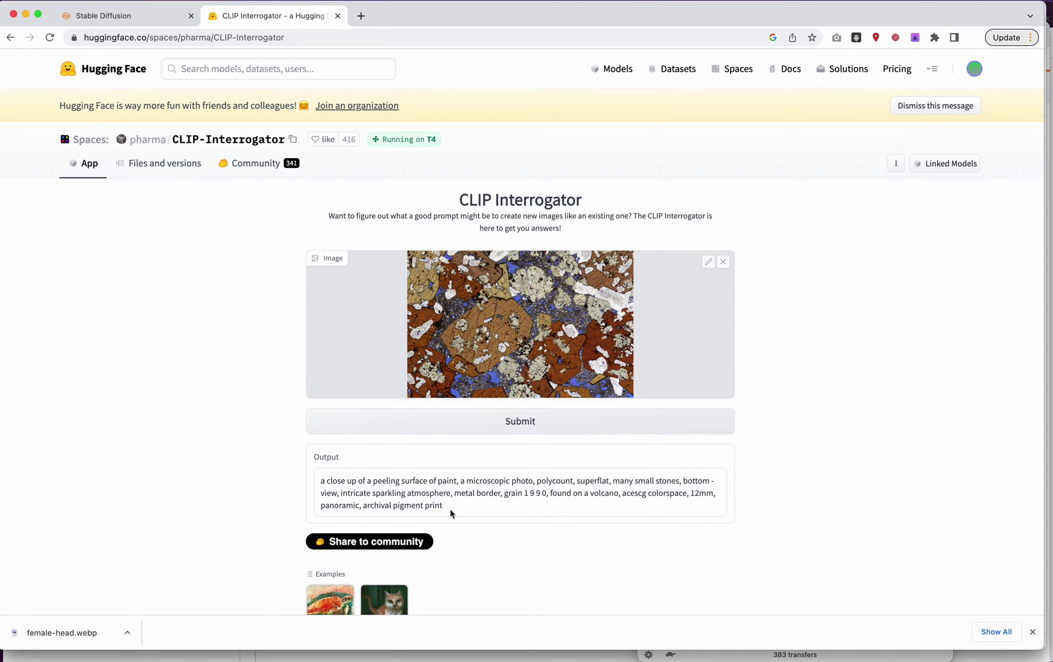
left_click_drag(450, 509, 319, 483)
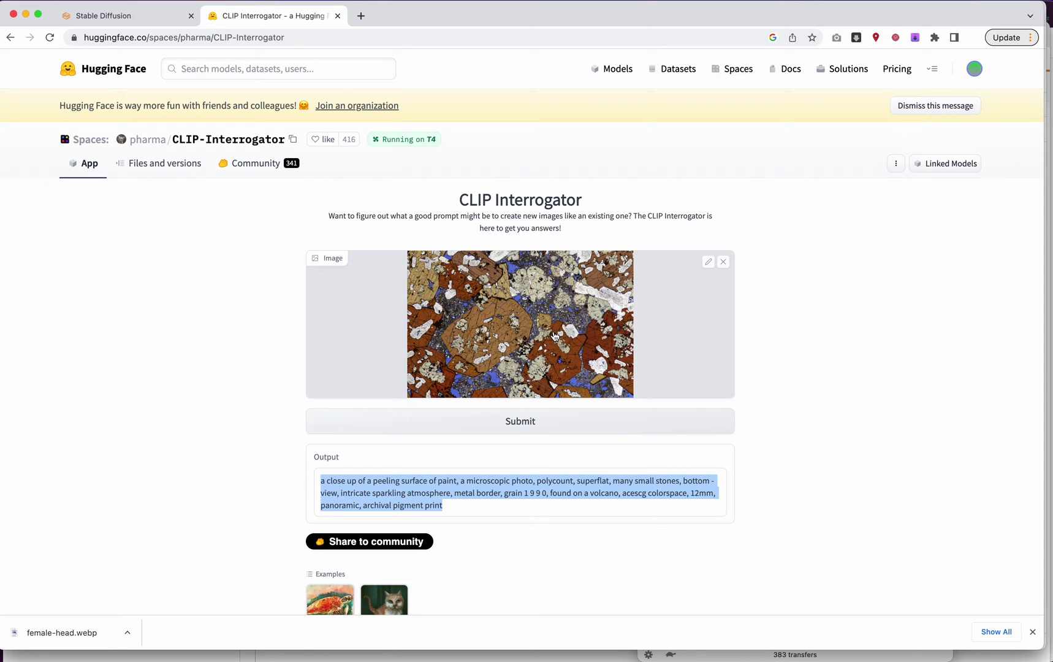
mouse_move(471, 507)
left_mouse_down()
mouse_move(416, 487)
mouse_move(319, 482)
left_mouse_up()
- Submit female-head.webp to CLIP Interrogator and open the Space author's Hugging Face profile
key("super+Tab")
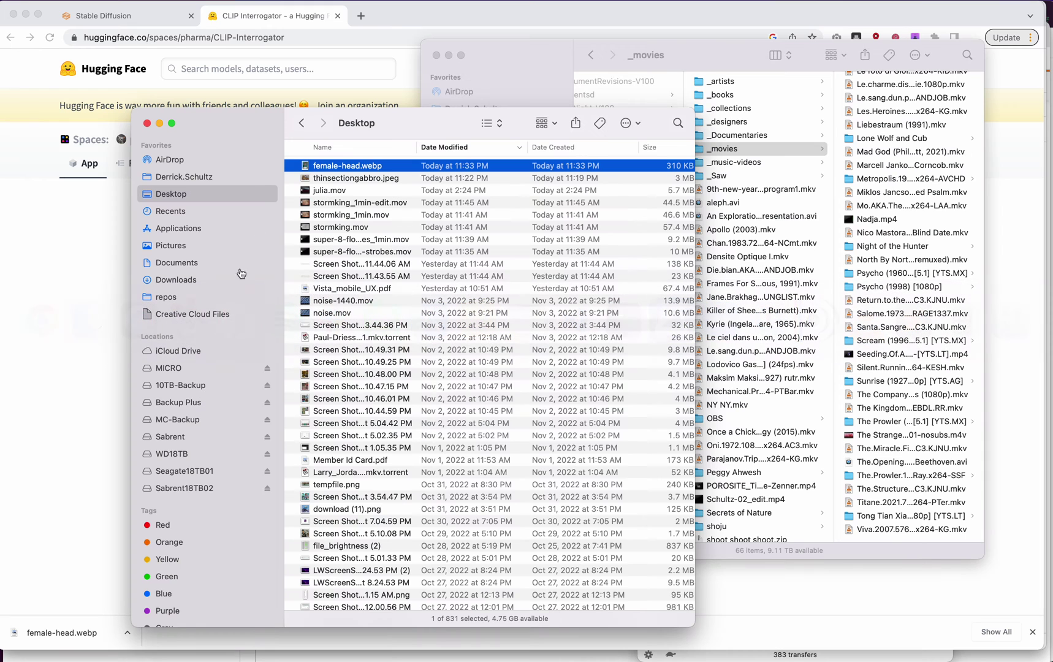
left_click_drag(314, 168, 446, 358)
key("super+Tab")
left_click(526, 422)
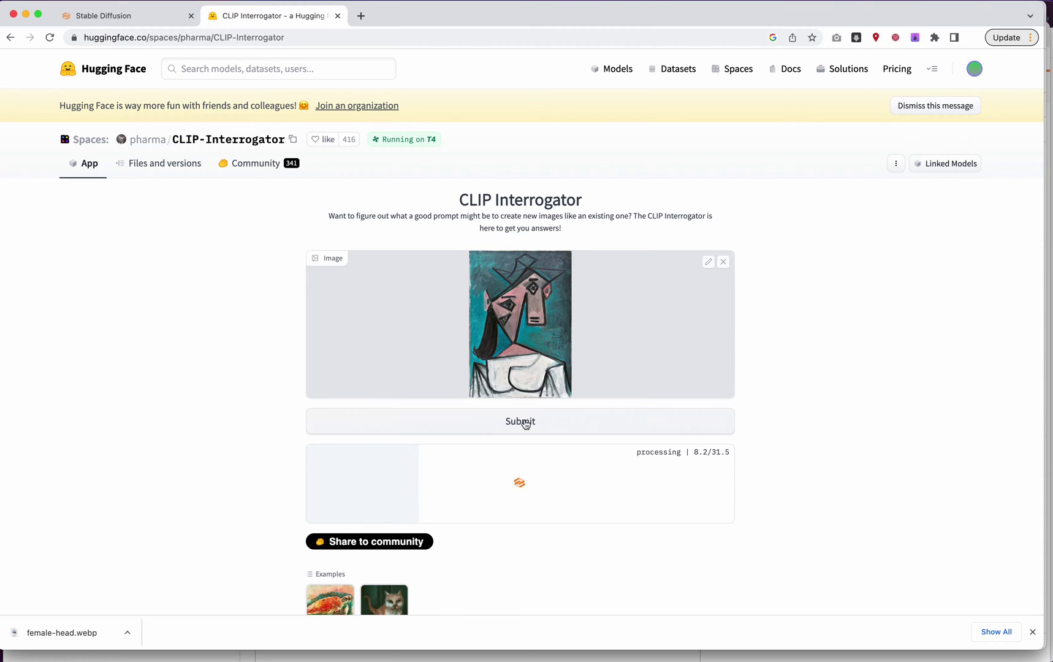
left_click(142, 146, "super")
left_click(417, 15)
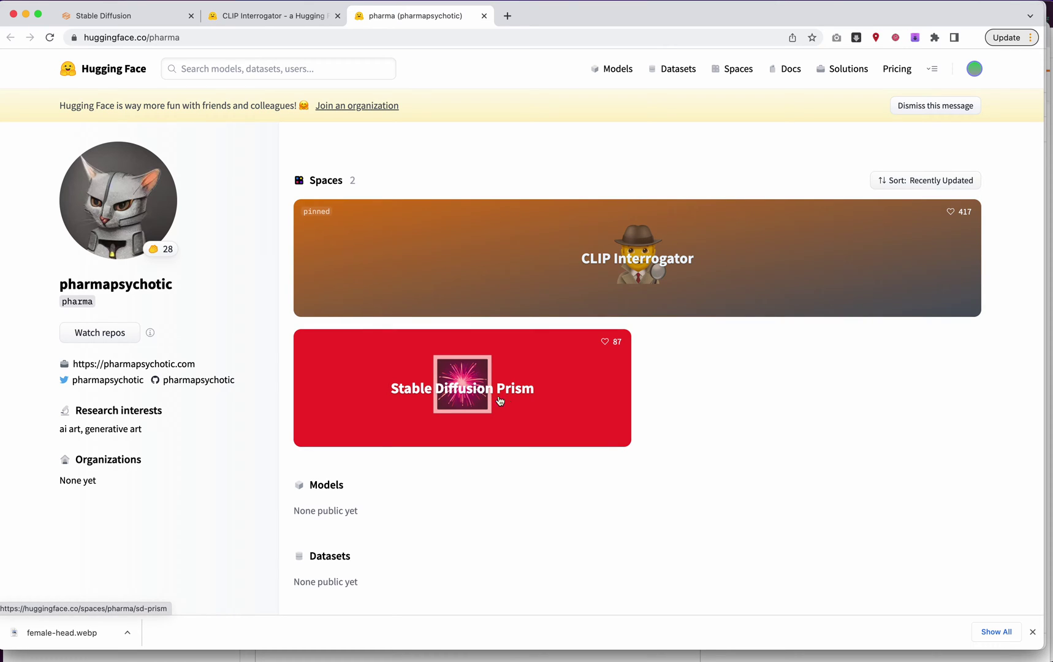
- Open Stable Diffusion Prism, load the thin-section gabbro image, and start Feed in your image!
left_click(552, 414)
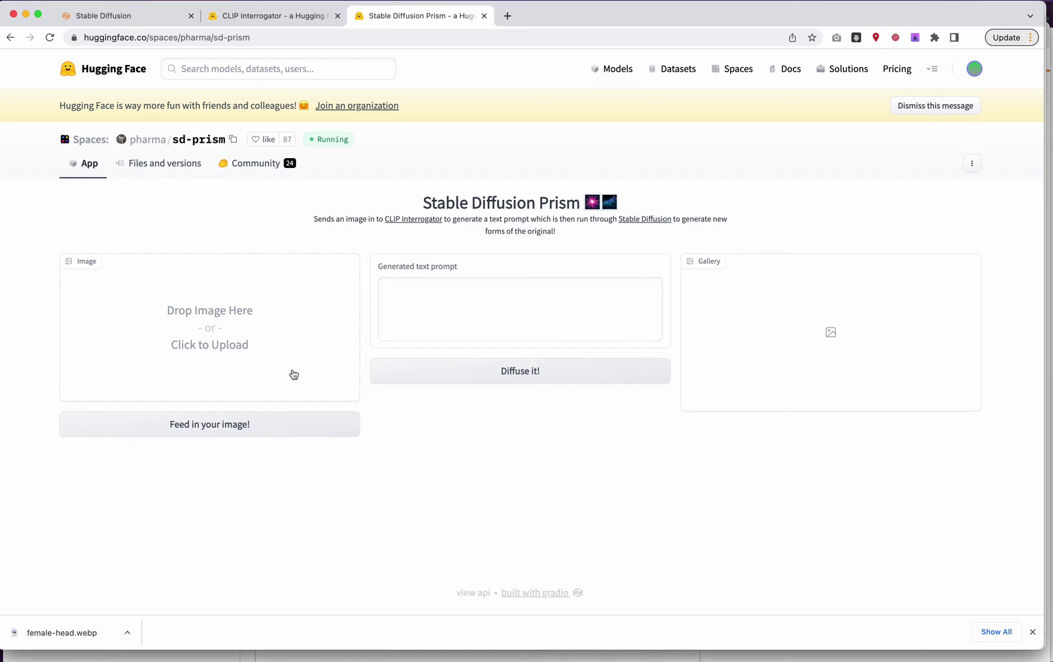
key("super+Tab")
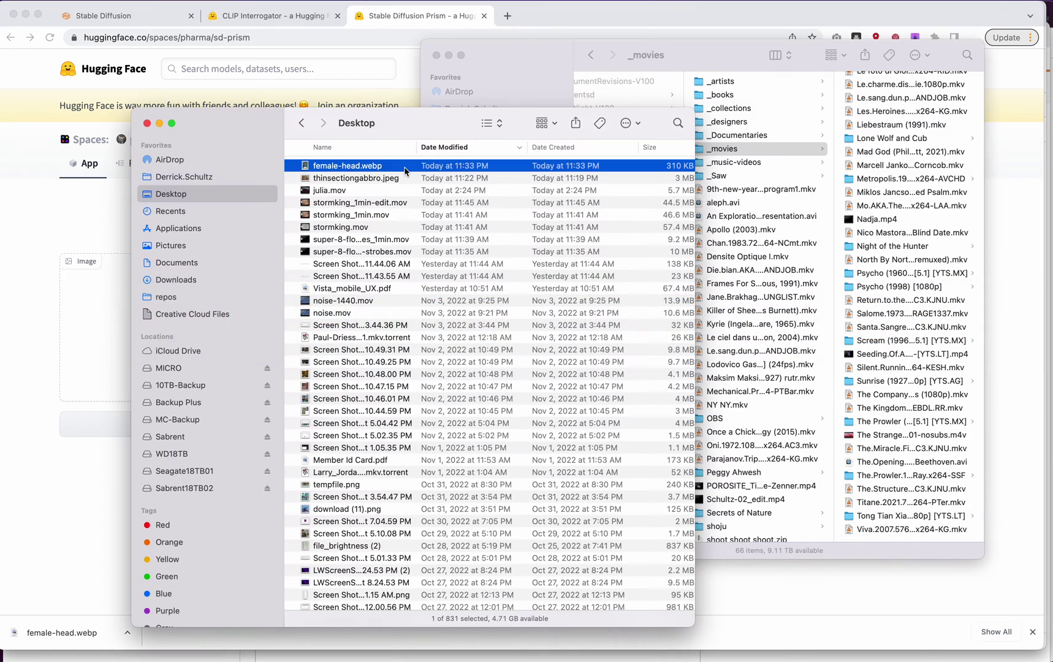
left_click(353, 179)
left_click_drag(352, 179, 195, 320)
left_click(227, 433)
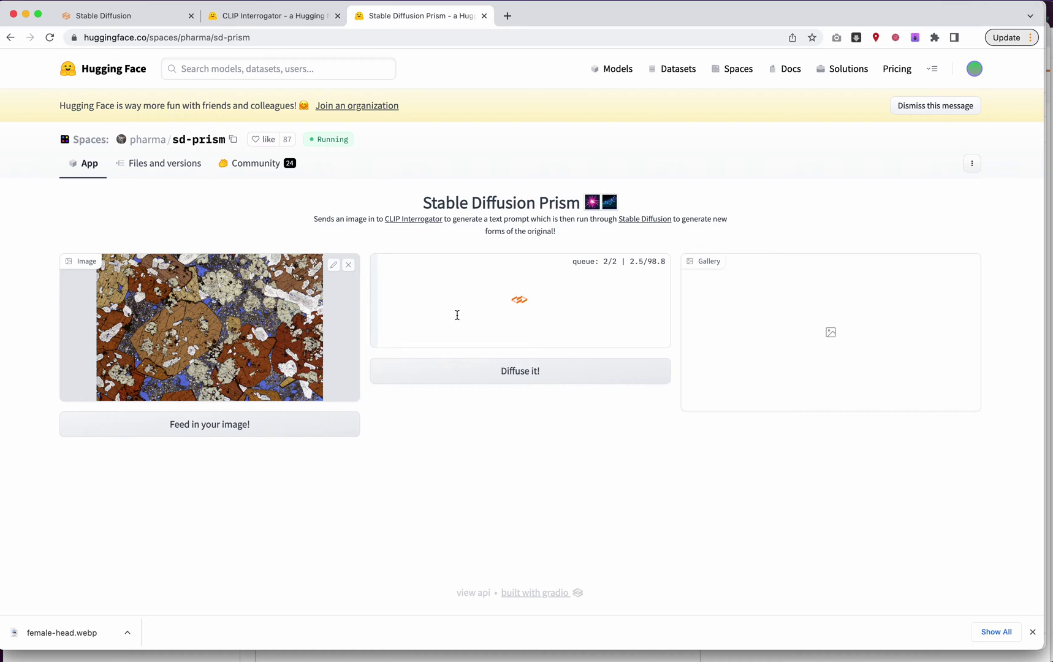
left_click(266, 21)
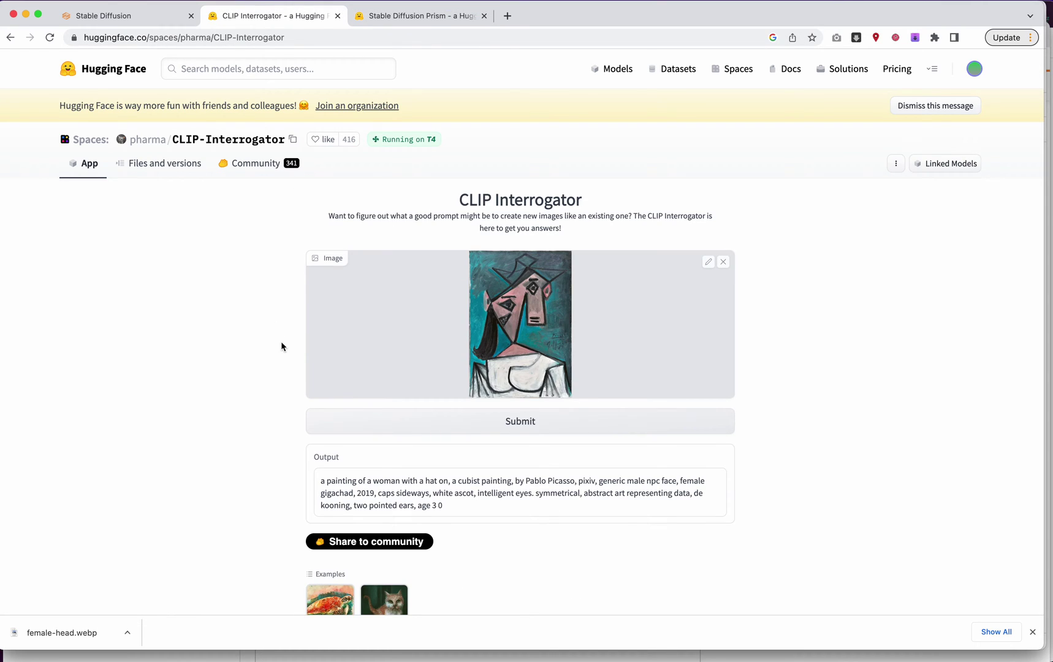
- Copy the 'a painting of a woman with a hat on…' caption from the Output box
scroll(395, 347, "down", 3)
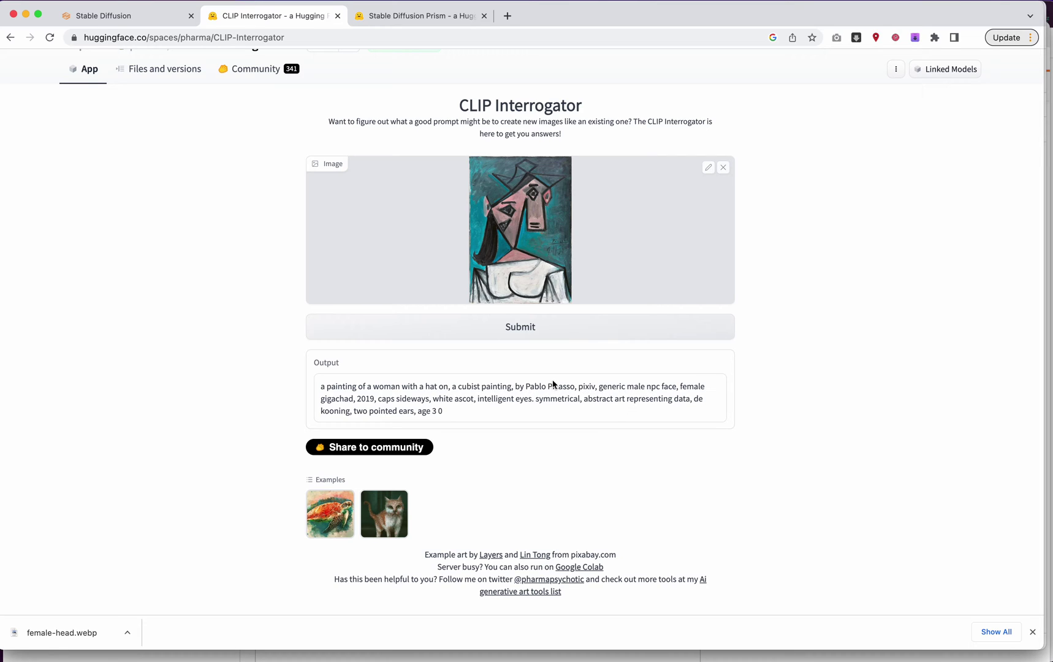
left_click_drag(446, 412, 336, 390)
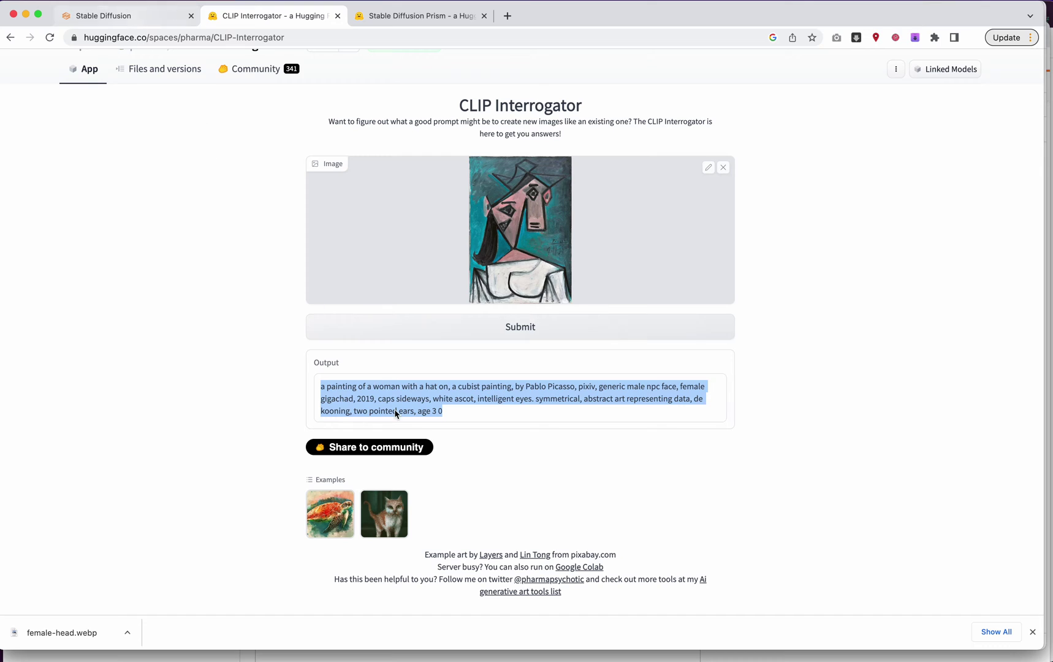
left_click(130, 15)
- Paste the woman-with-hat caption as the prompt and generate two cubist portraits, checking the seed between
type("a painting of a woman with a hat on, a cubist painting, by Pablo Picasso, pixiv, generic male npc face, female gigachad, 2019, caps sideways, white ascot, intelligent eyes. symmetrical, abstract art representing data, de kooning, two pointed ears, age 3 0")
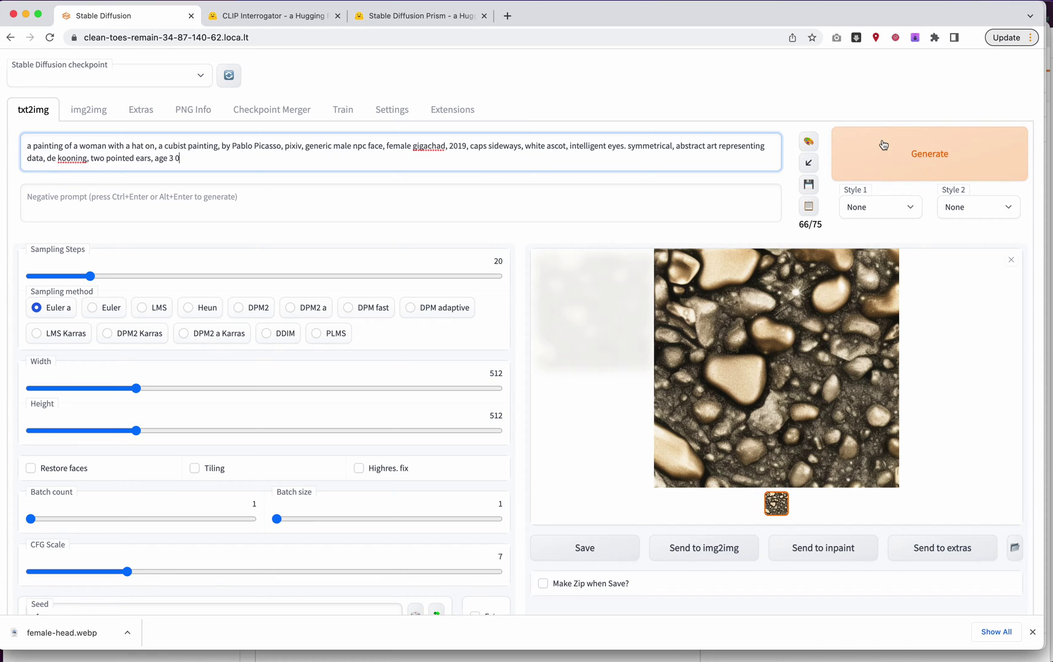
left_click(883, 145)
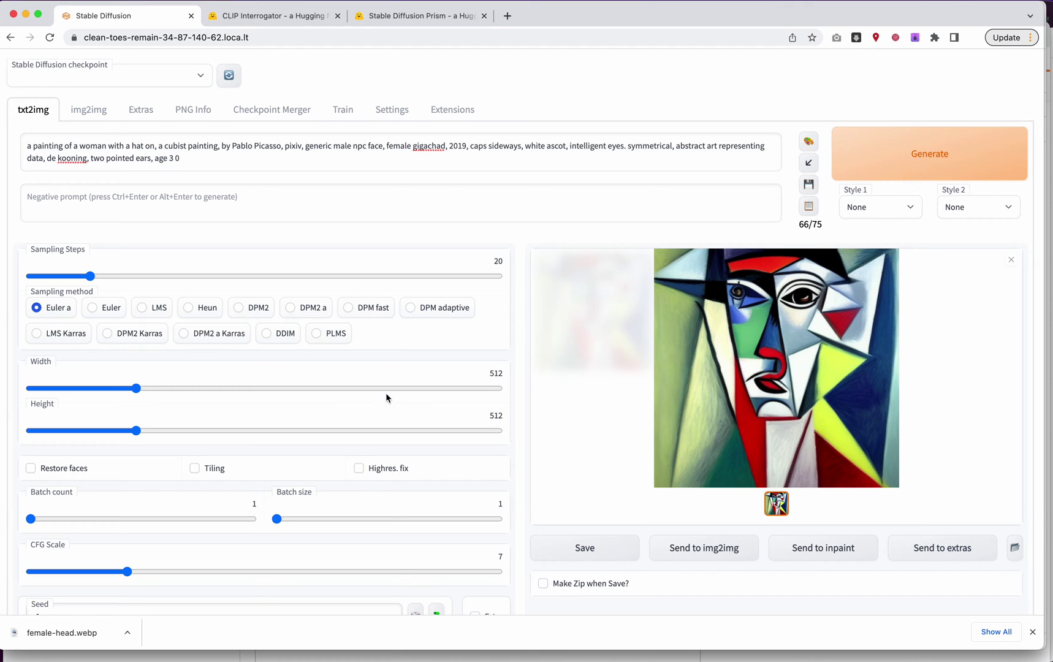
scroll(386, 397, "down", 3)
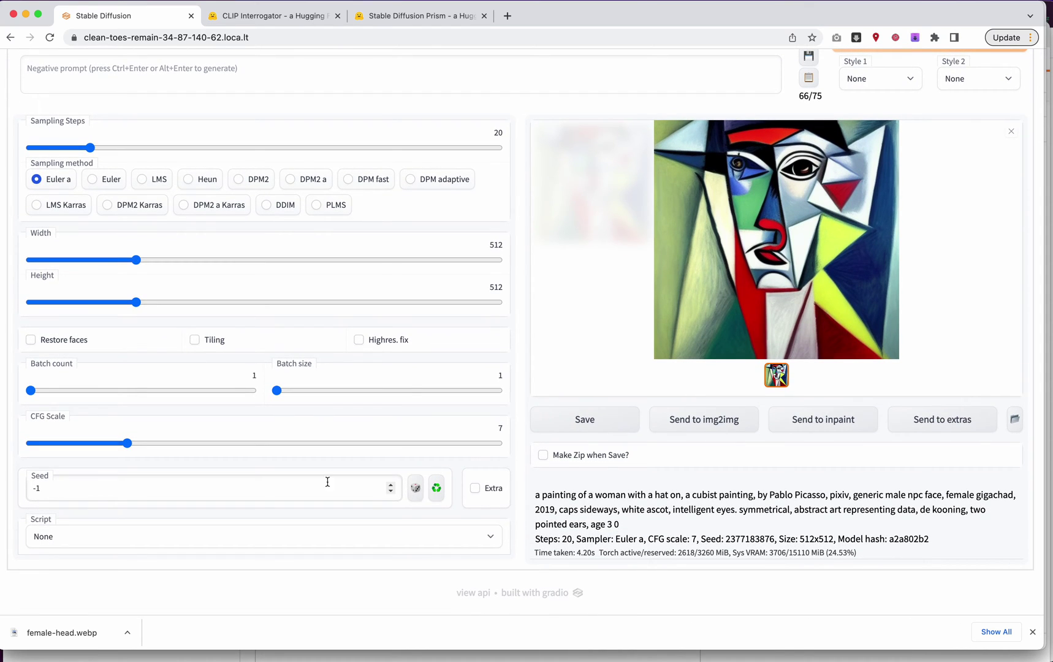
left_click(100, 488)
scroll(539, 236, "up", 3)
left_click(878, 152)
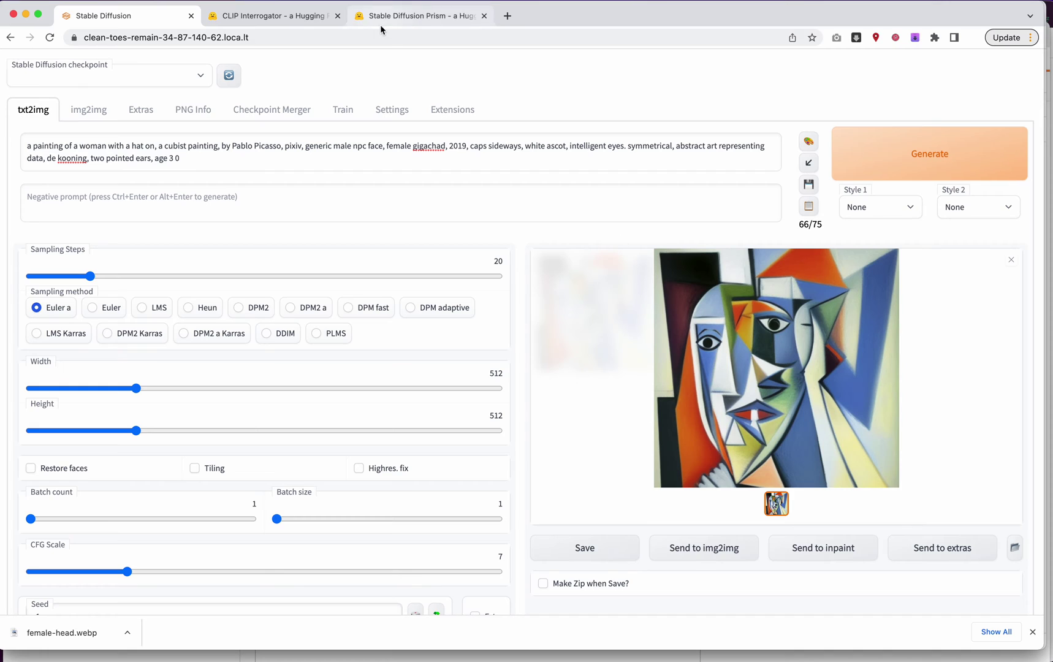
left_click(277, 16)
- Search the web for 'Stable Diffusion Prism colab' in a new tab
left_click(387, 18)
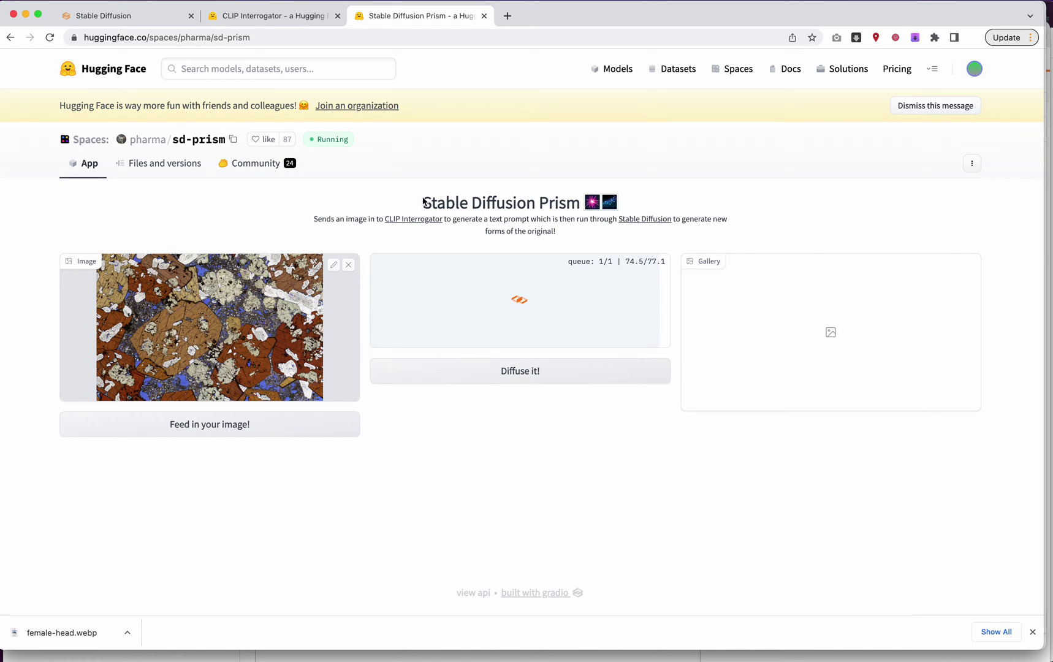
left_click_drag(423, 202, 578, 199)
key("super+c")
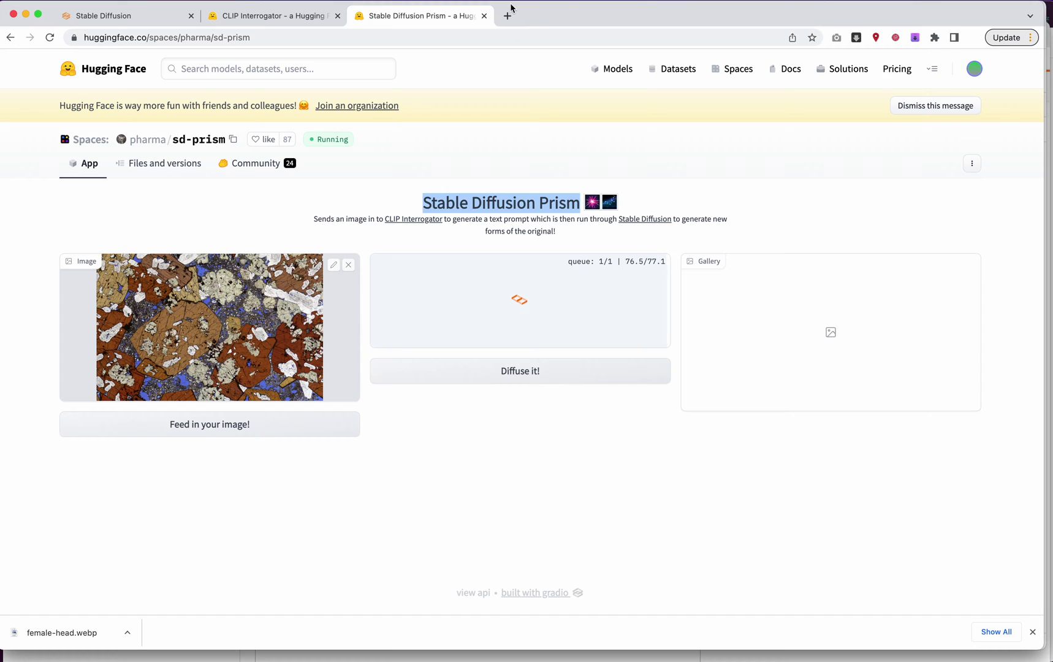
left_click(508, 15)
key("super+v")
type("colab")
key("Return")
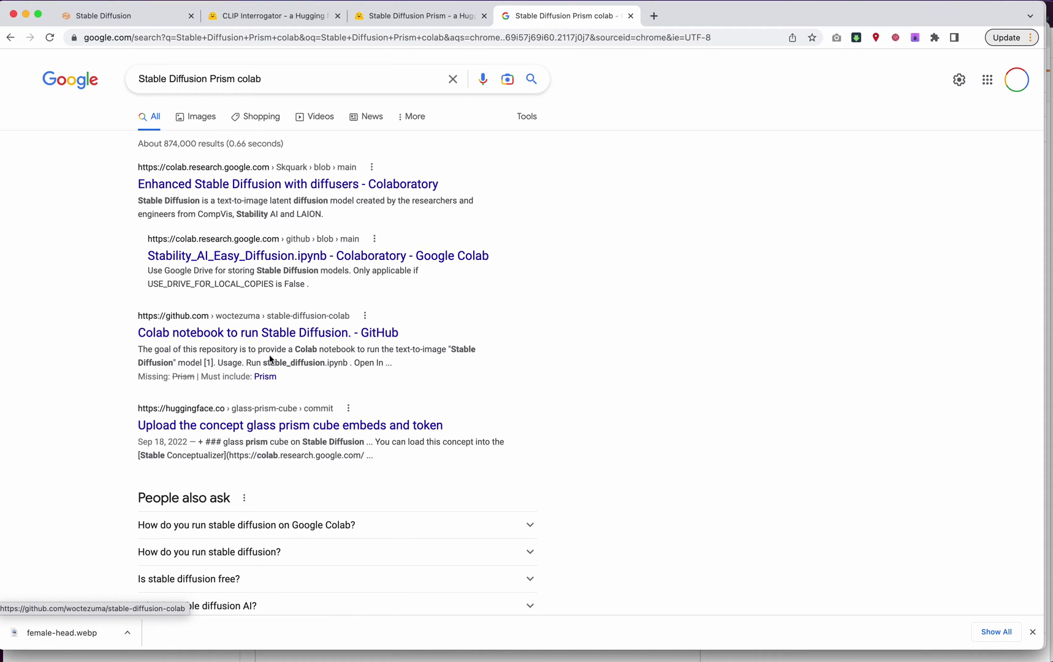
- Open the glass-prism-cube result and its model card
left_click(275, 424)
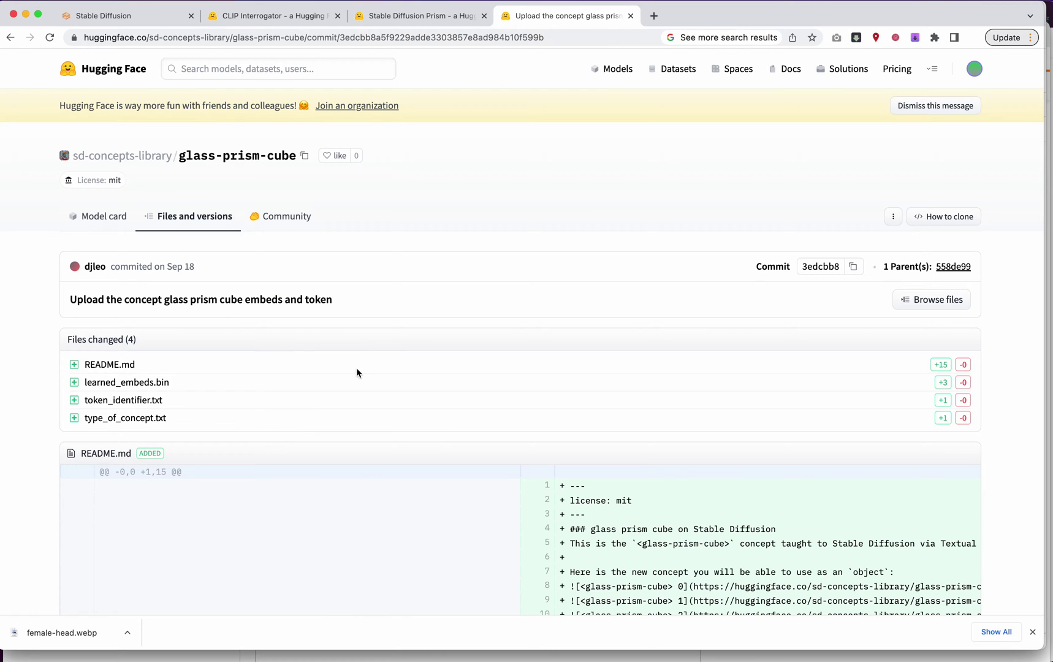
scroll(379, 367, "down", 5)
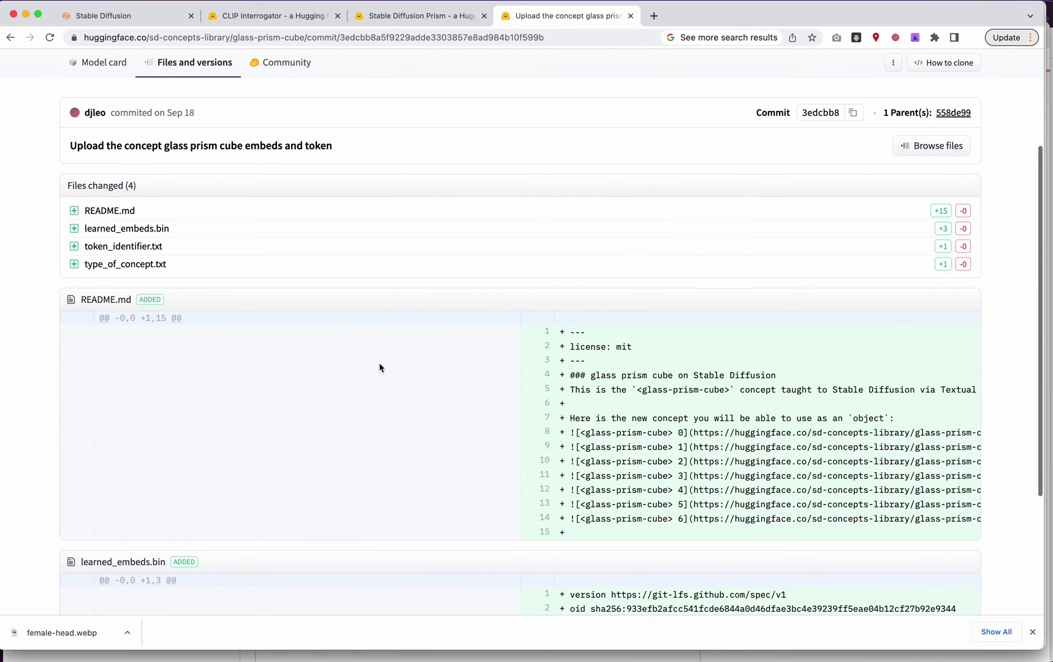
scroll(378, 362, "down", 4)
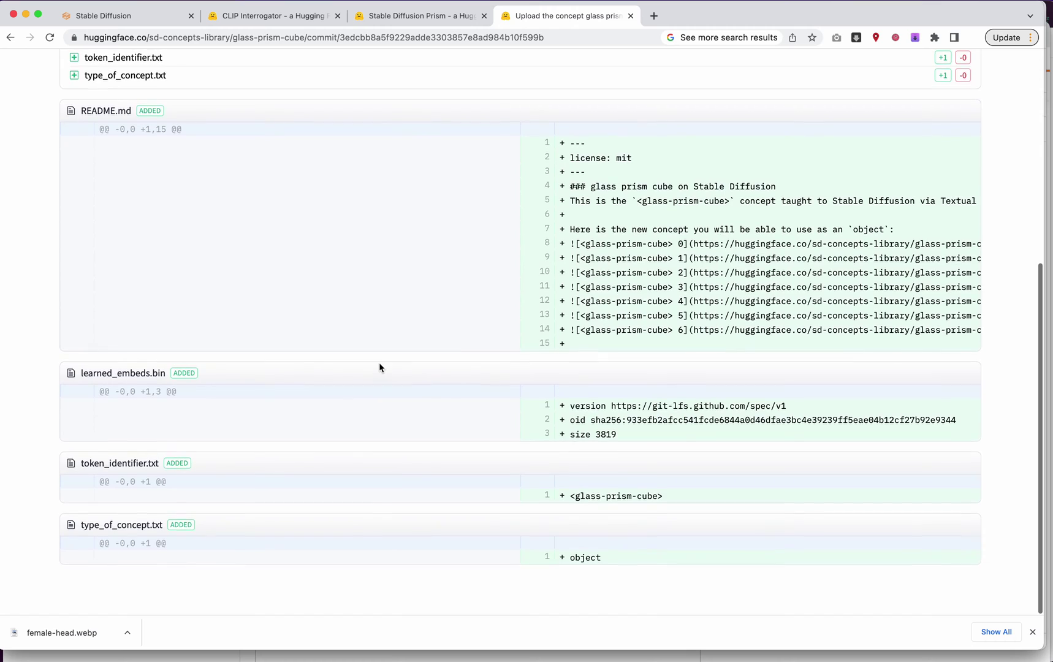
scroll(234, 219, "up", 9)
left_click(242, 159)
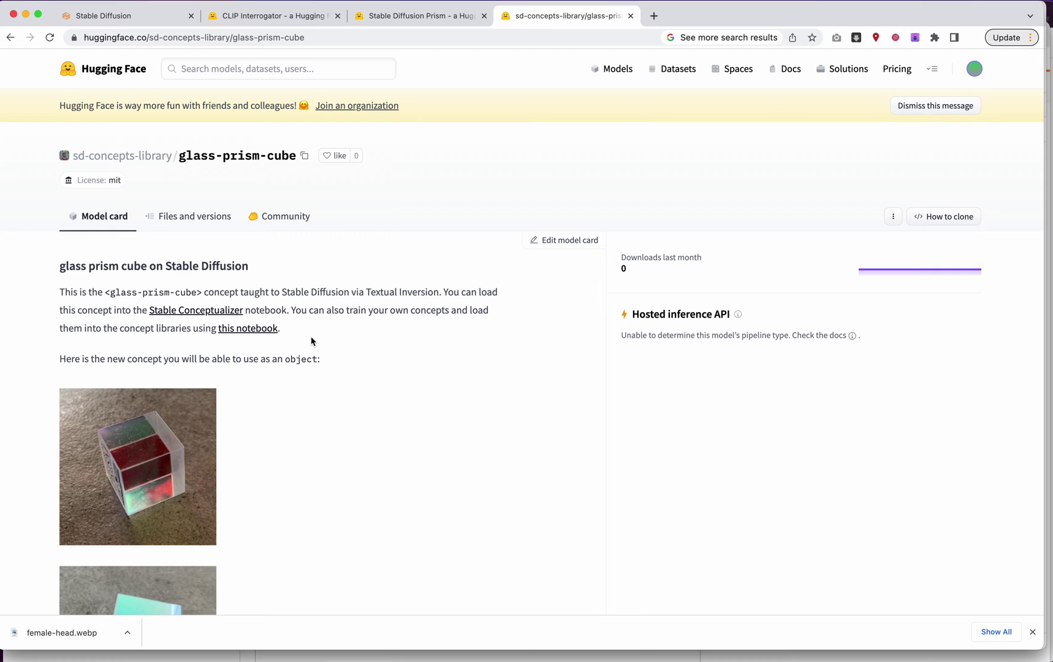
- Close the CLIP Interrogator tab and return to the Stable Diffusion web UI
left_click(398, 15)
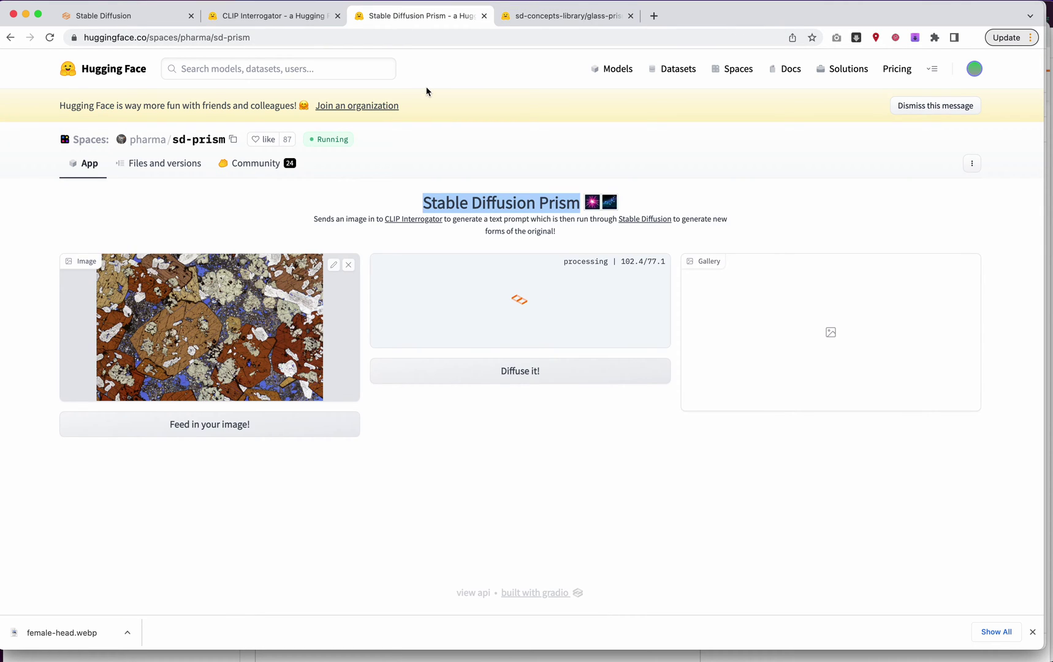
left_click(271, 19)
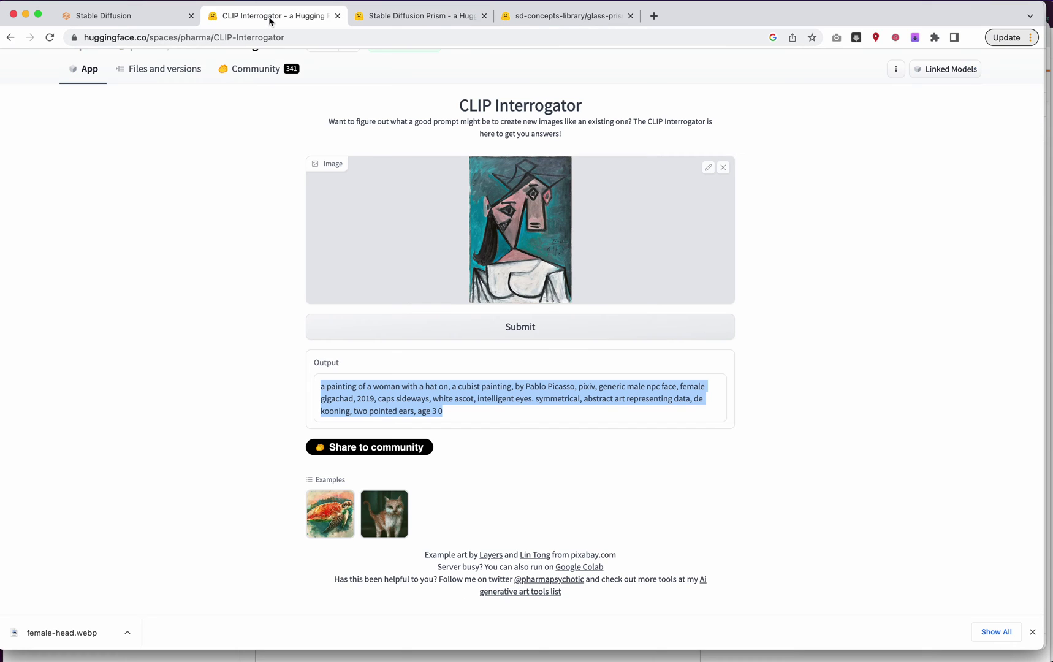
left_click(337, 16)
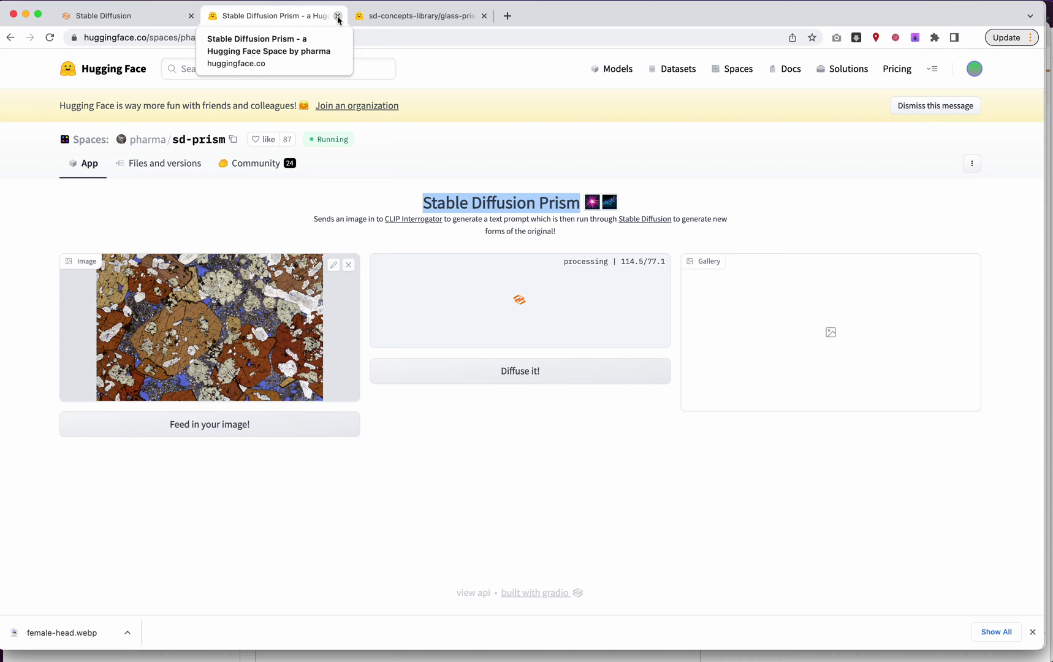
left_click(156, 13)
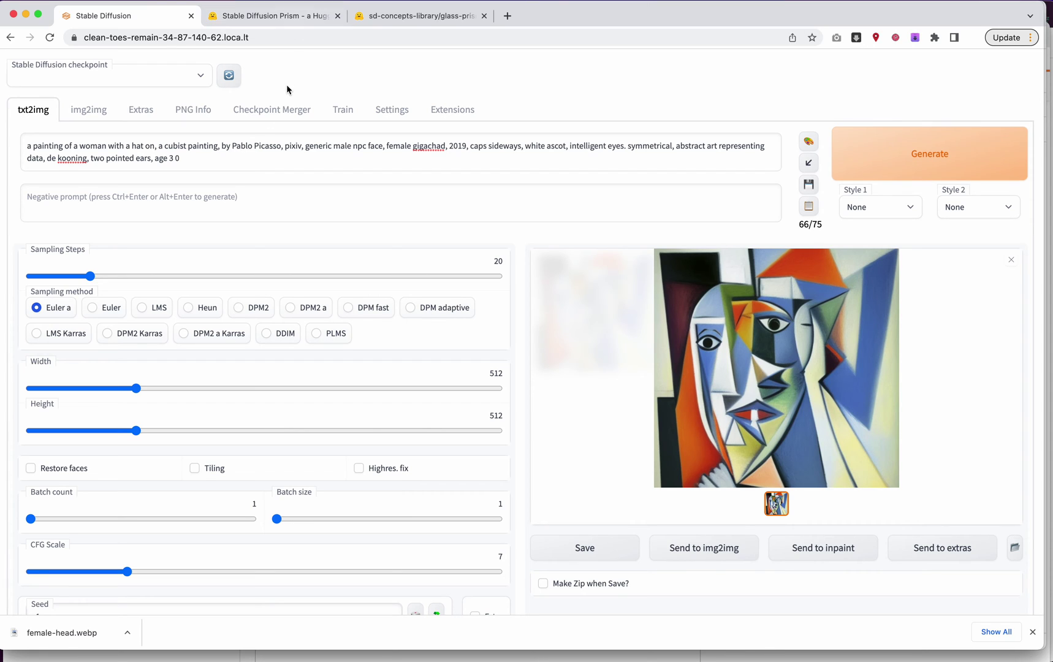
- Restore the earlier peeling-paint prompt with undo and generate an image from it
key("super+Tab")
key("Escape")
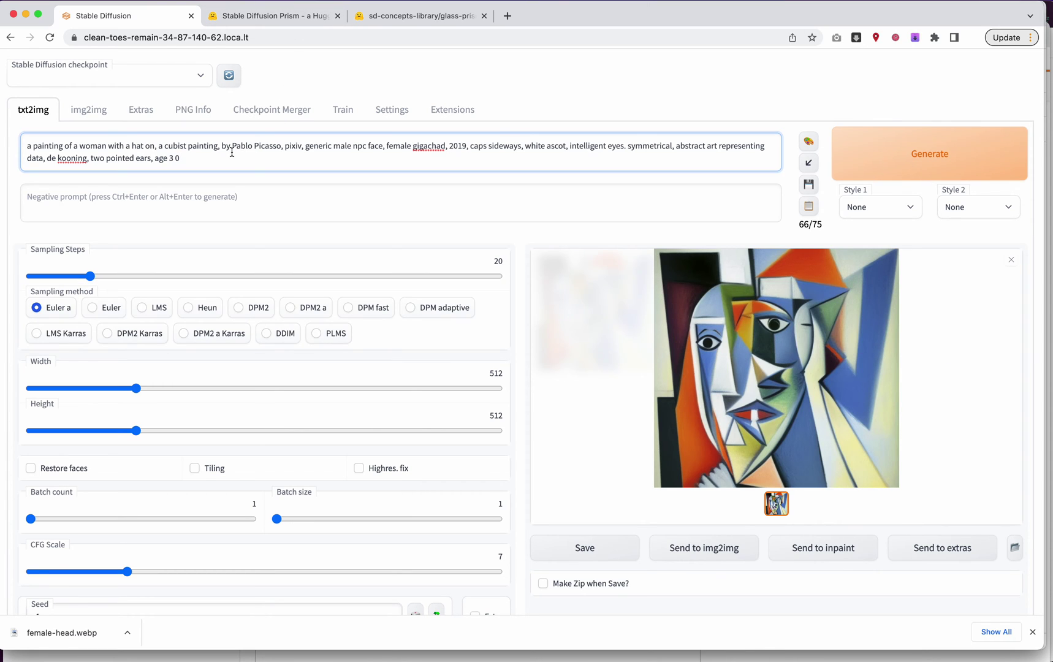
key("super+z")
left_click(236, 152)
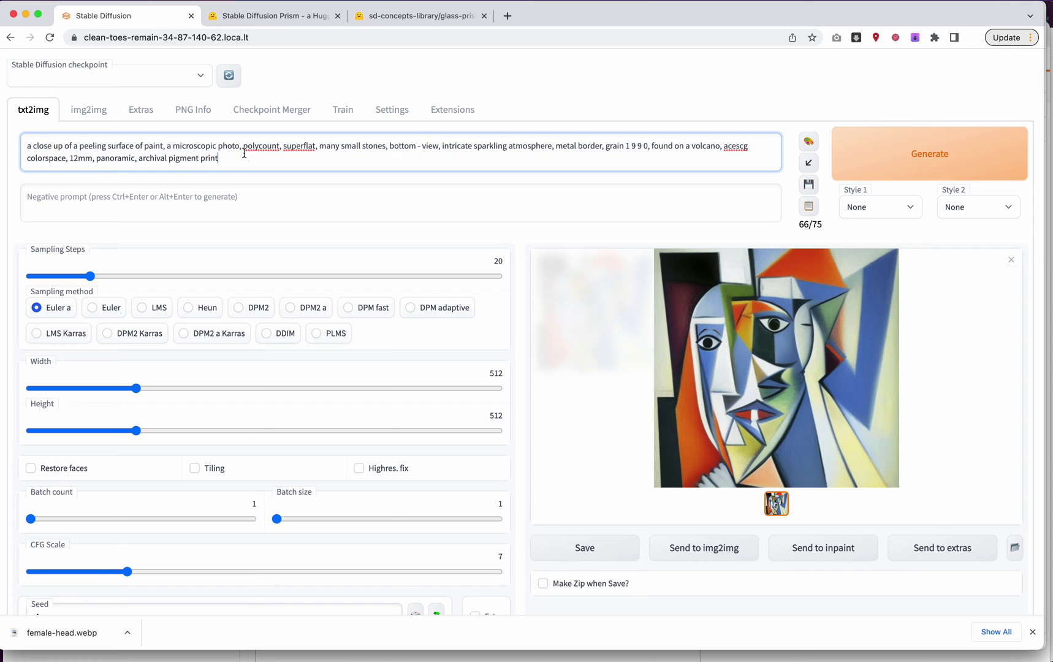
left_click(895, 171)
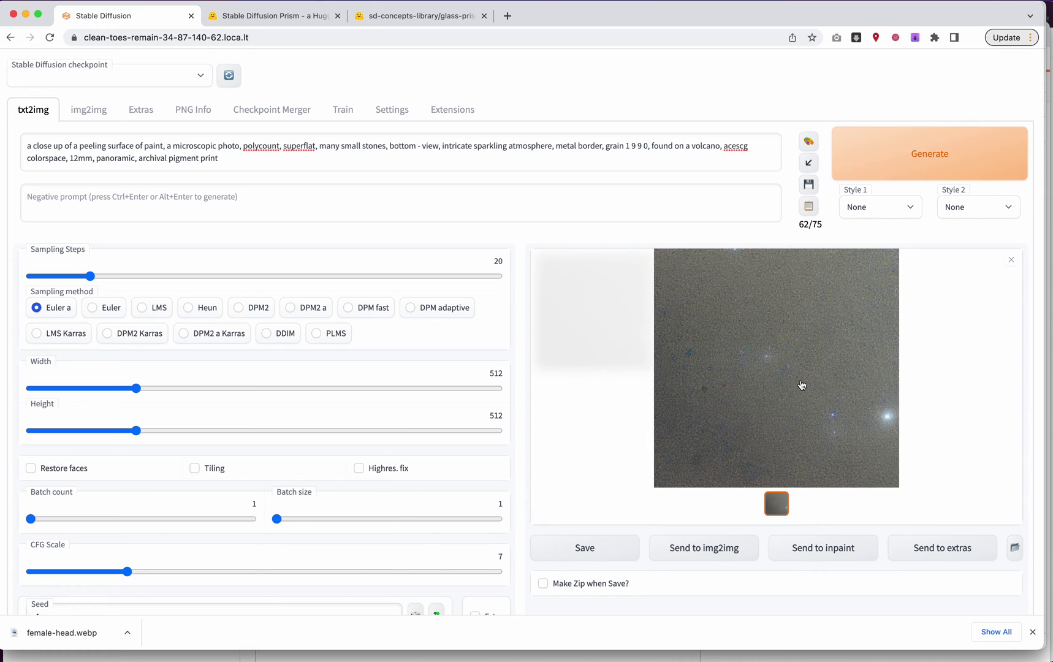
- Delete the prompt from 'polycount' onward and generate from the shortened prompt
left_click(383, 155)
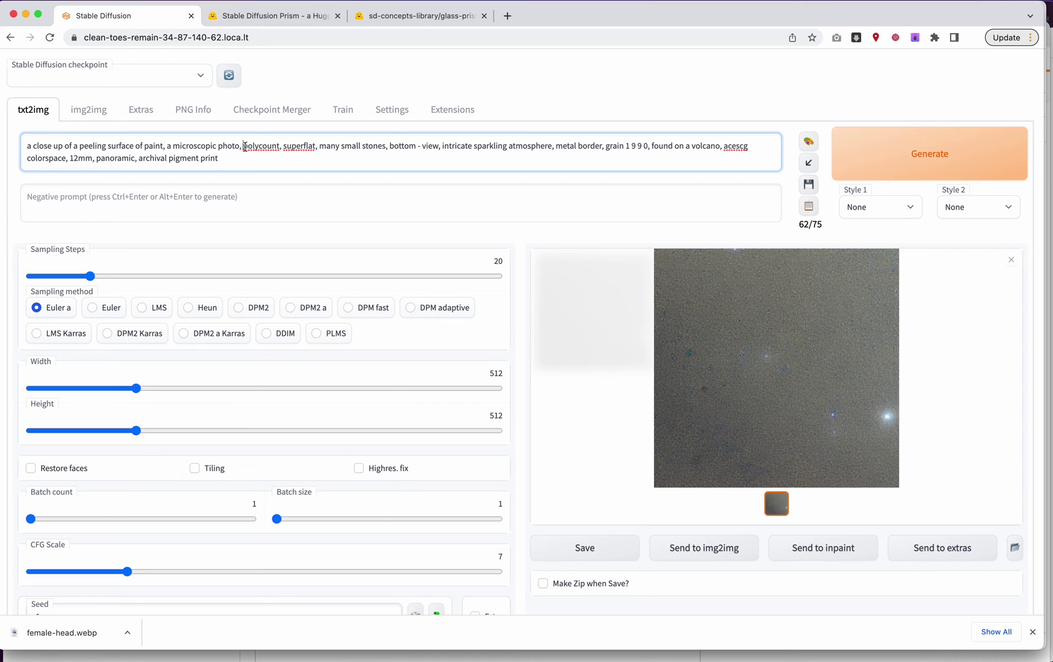
left_click_drag(244, 147, 258, 161)
key("super+c")
key("BackSpace")
left_click(895, 148)
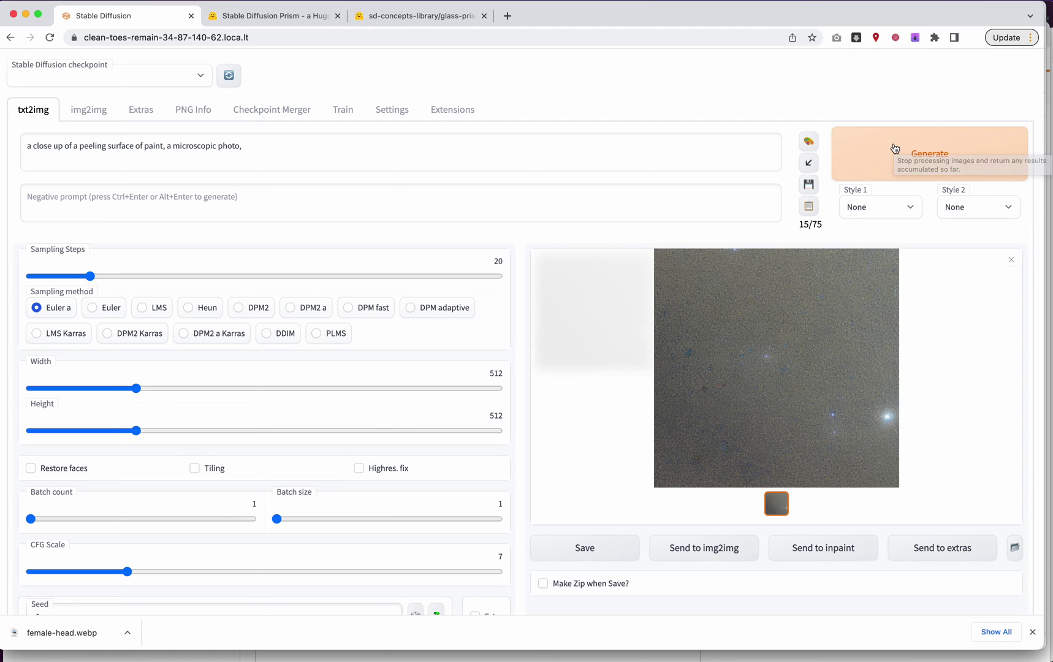
- Replace the prompt's tail from 'polycount' onward with 'thin slice microphotography'
left_click(464, 161)
key("super+v")
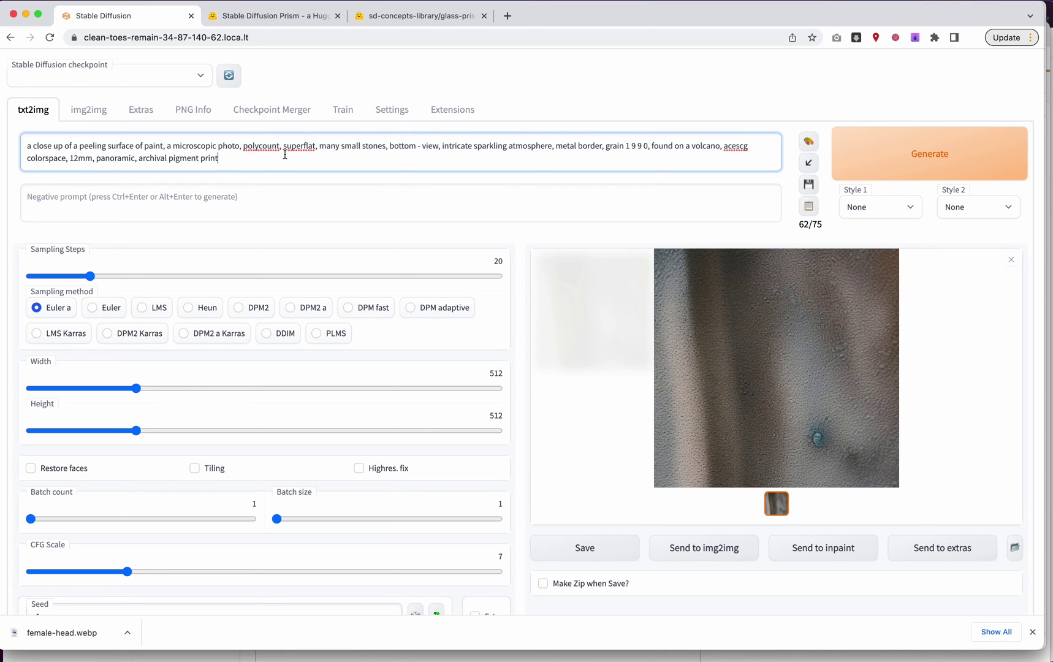
left_click_drag(243, 146, 272, 188)
type("thin slice")
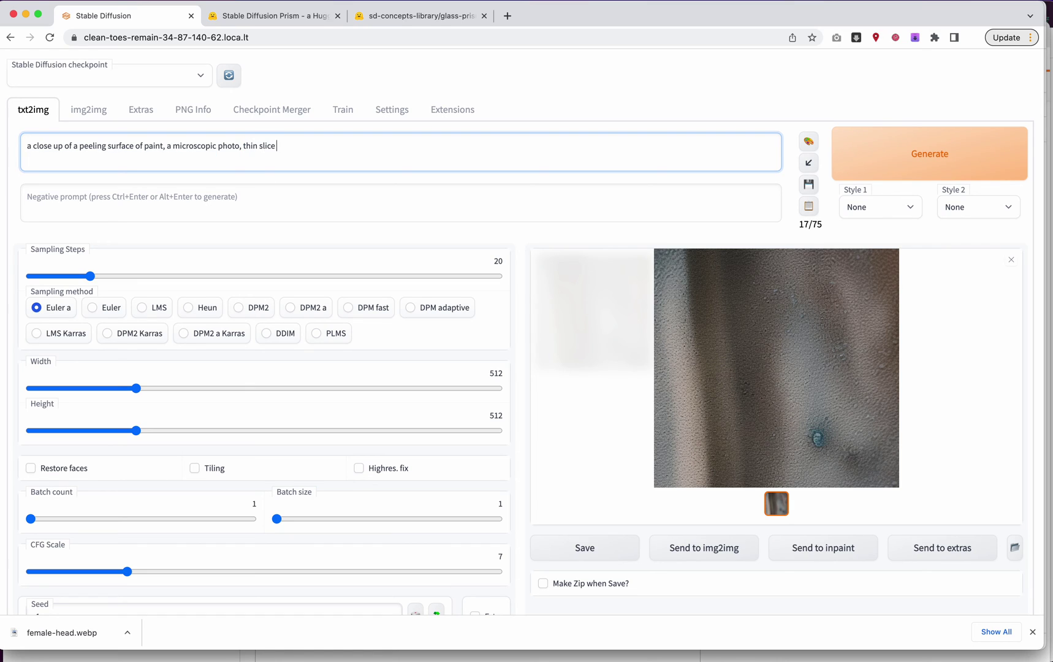
type(" microphotography")
- Generate from the thin-slice prompt, then run Prism's Diffuse it! on its generated text prompt
left_click(903, 166)
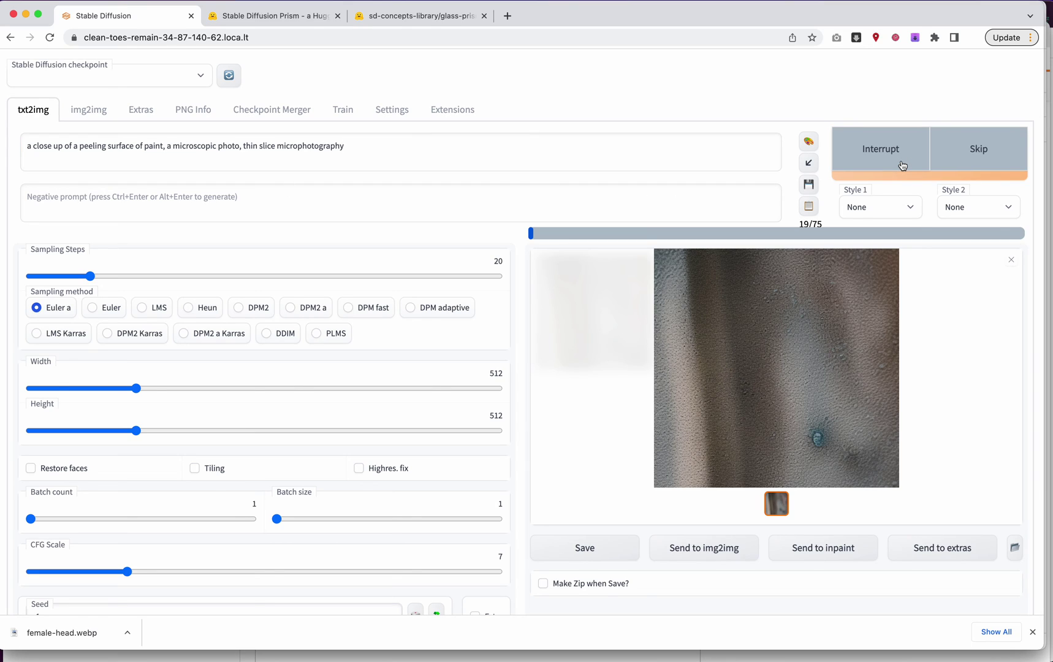
left_click(311, 18)
left_click(472, 307)
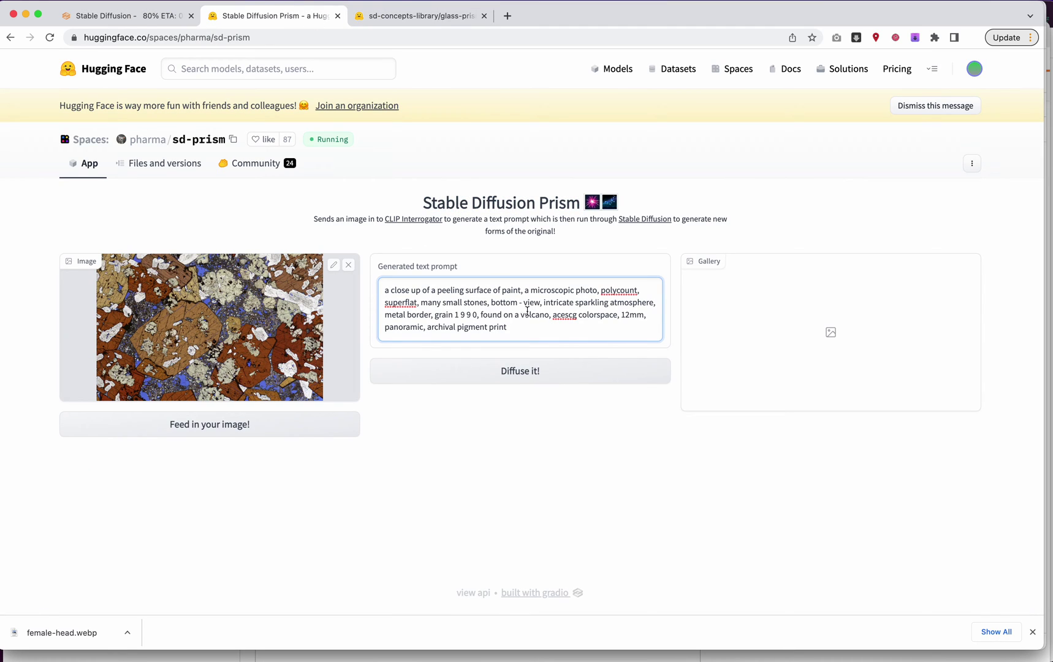
left_click_drag(510, 330, 361, 277)
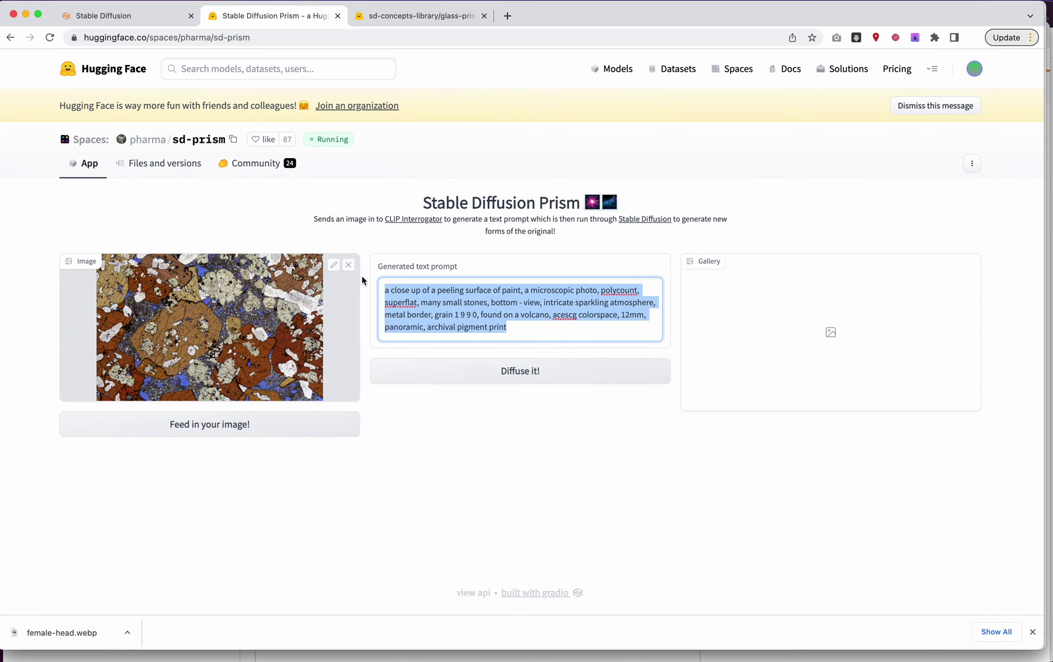
left_click(569, 383)
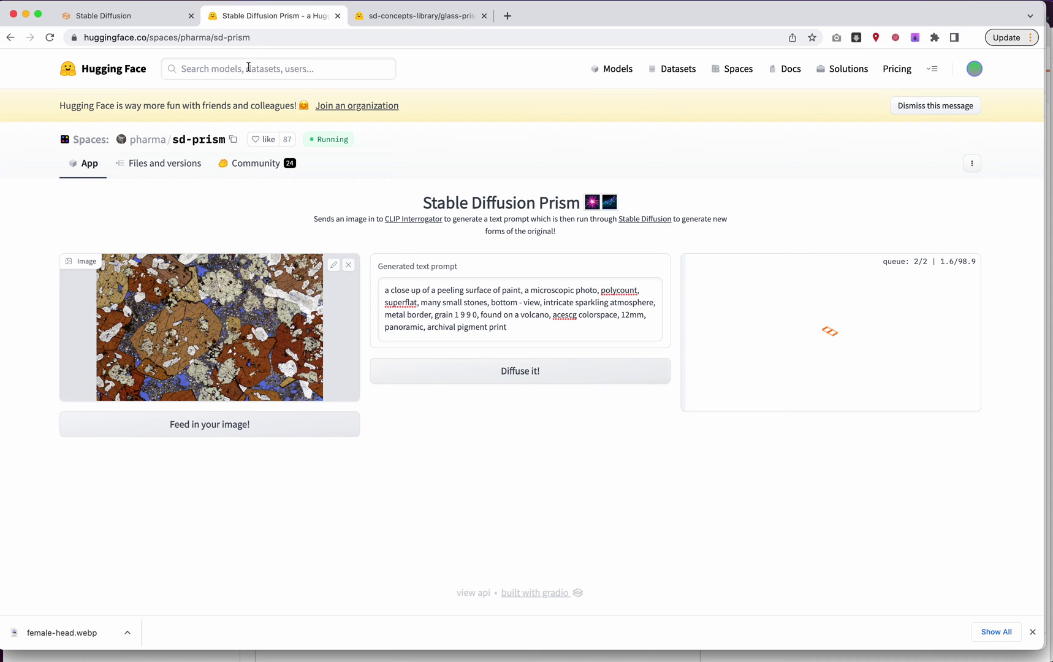
left_click(137, 17)
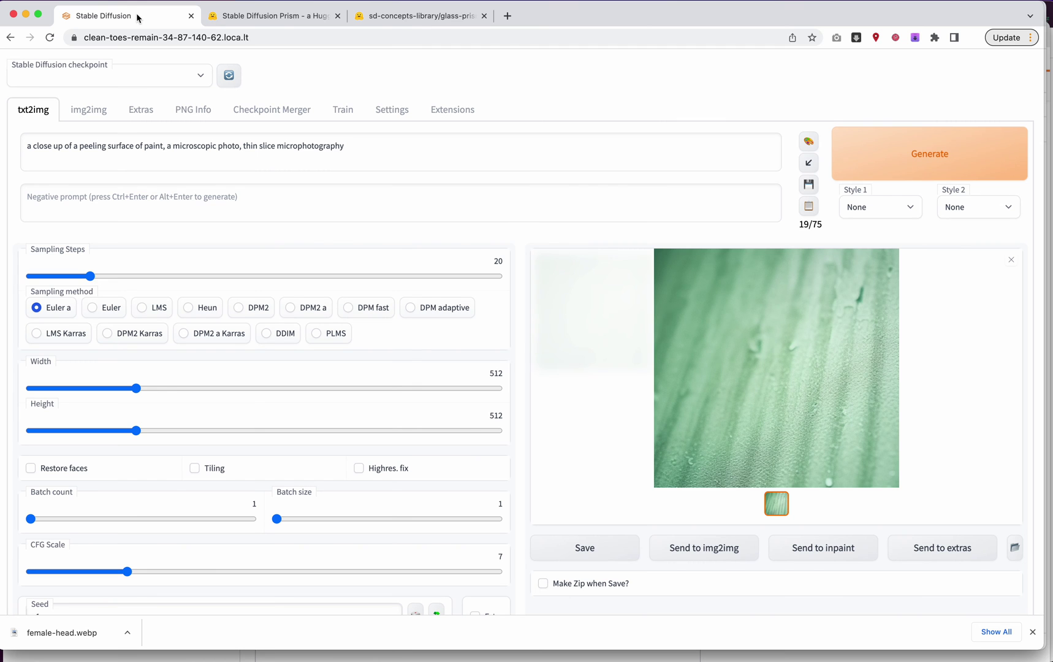
- Append ', USGS' to the prompt, generate, then select and deselect the whole prompt
left_click(342, 148)
type(", USGS")
left_click(932, 169)
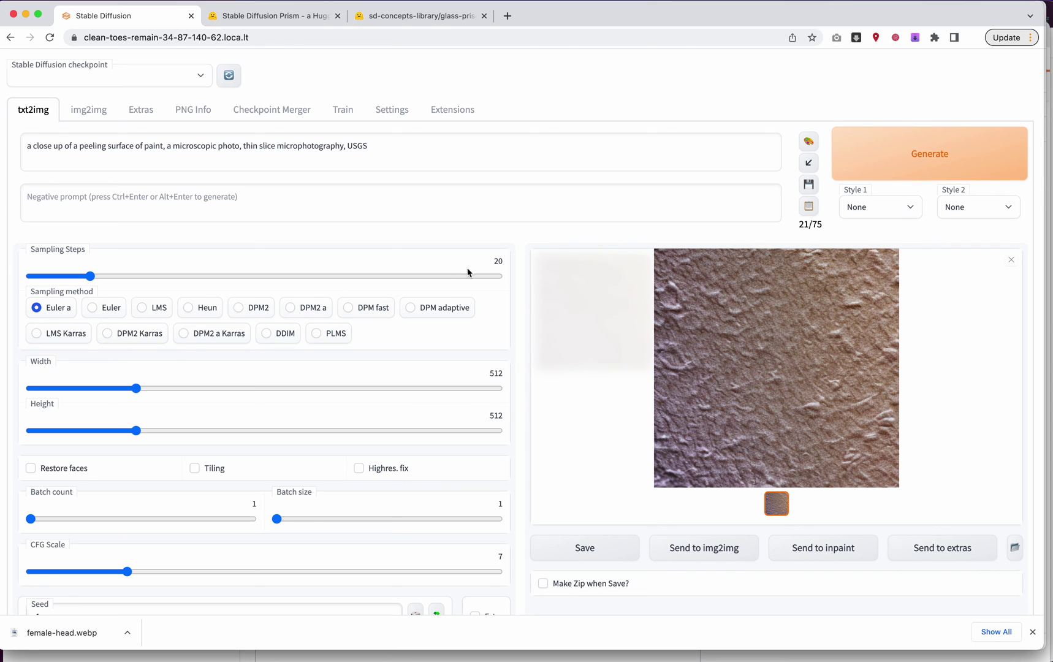
left_click(375, 135)
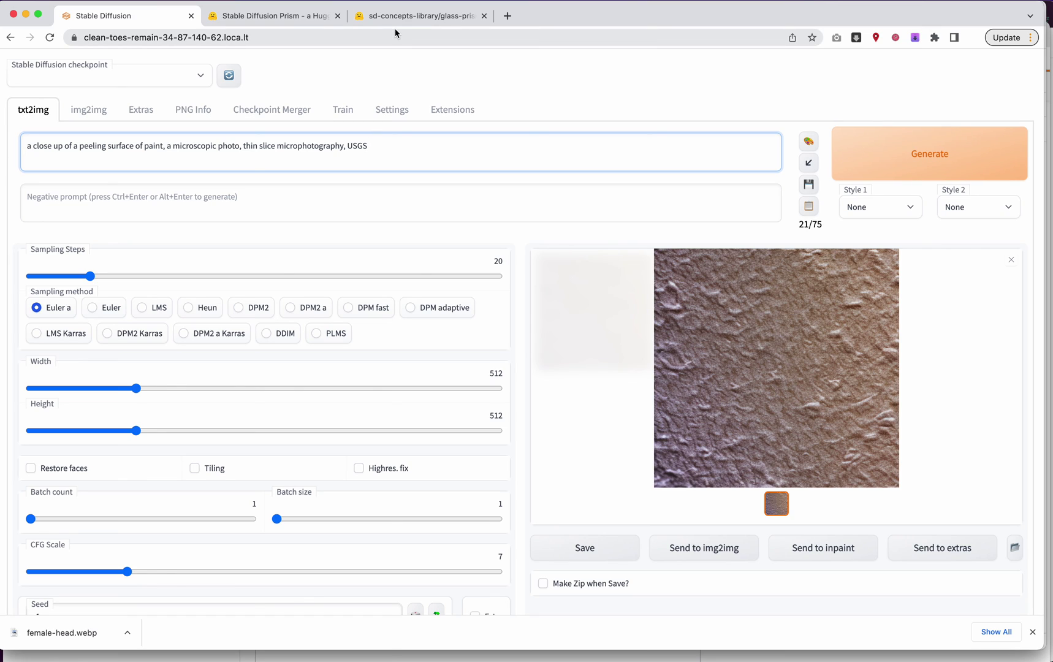
triple_click(395, 141)
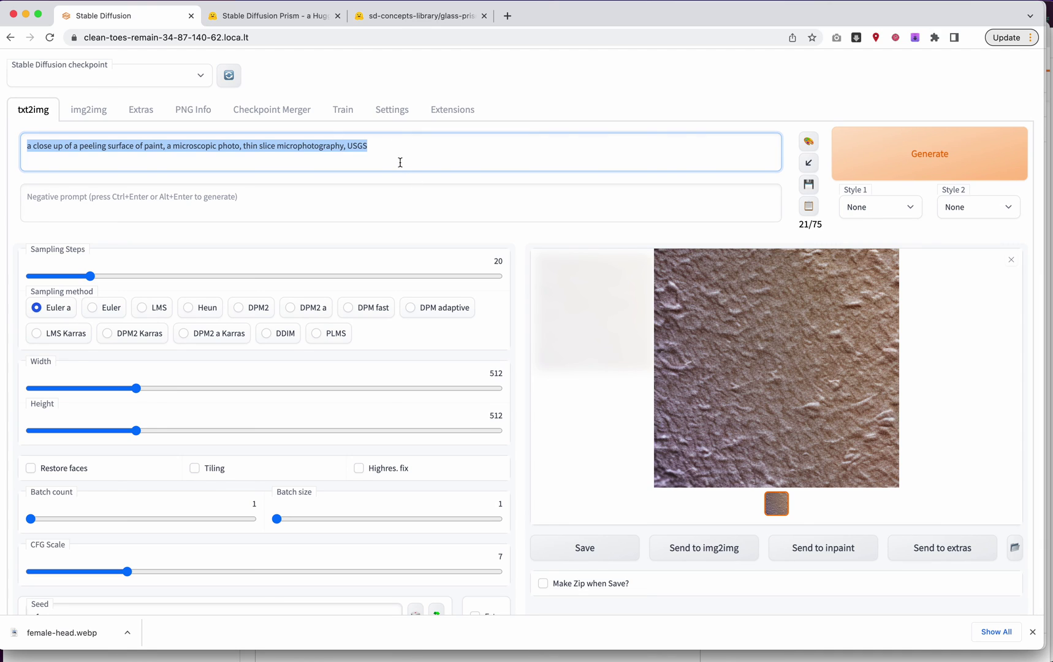
left_click(400, 161)
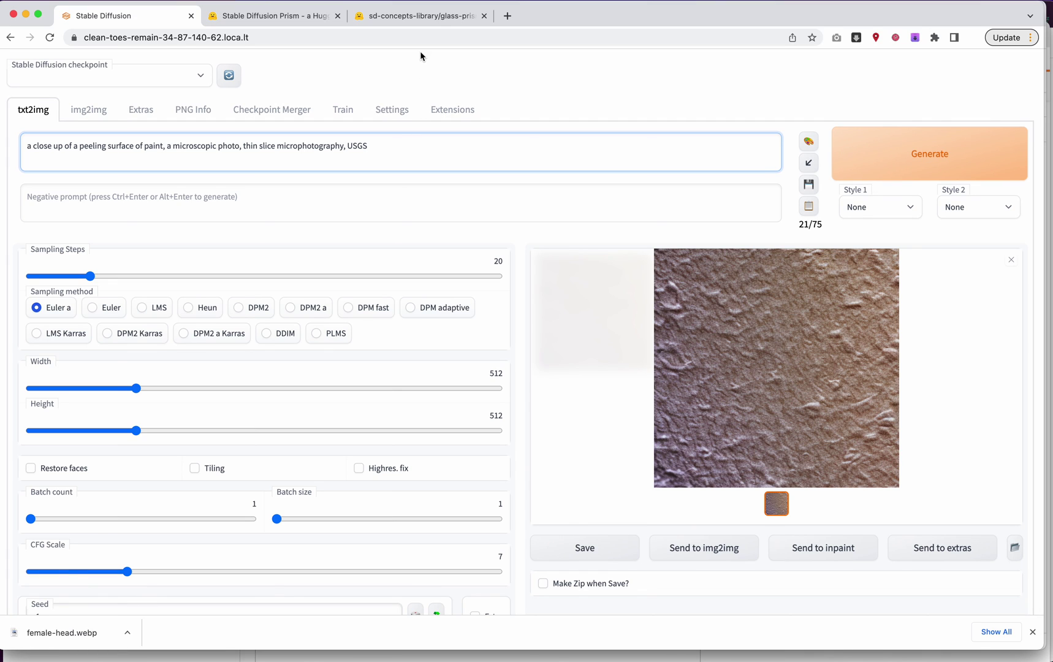
- Go to the Stable Diffusion Prism space and enlarge the first gallery image, a sparkling multicoloured crust with bokeh
left_click(420, 18)
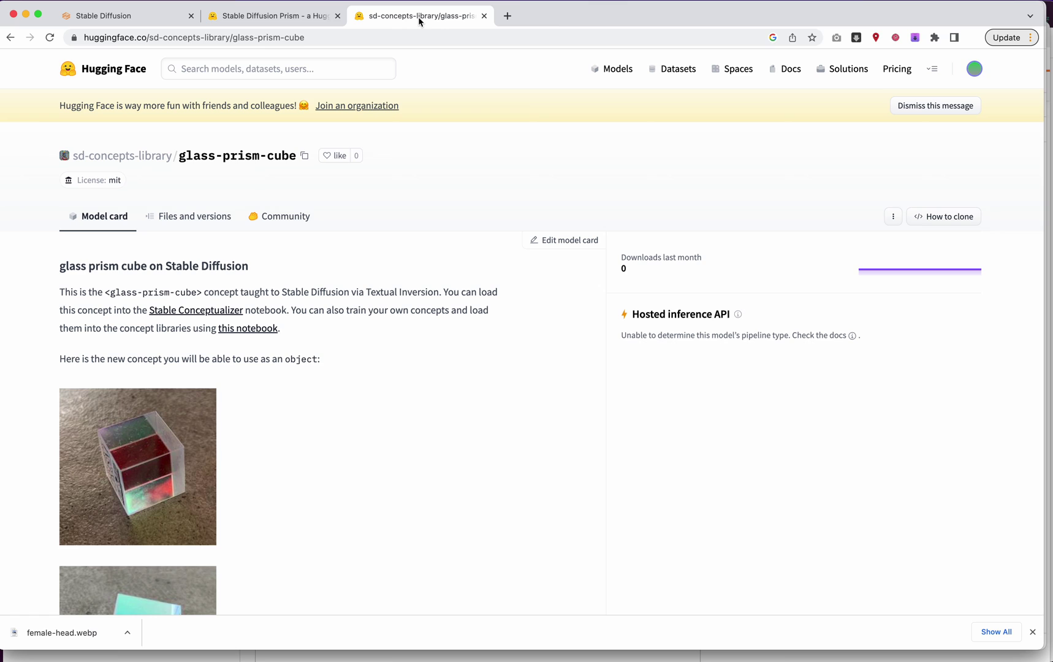
left_click(335, 19)
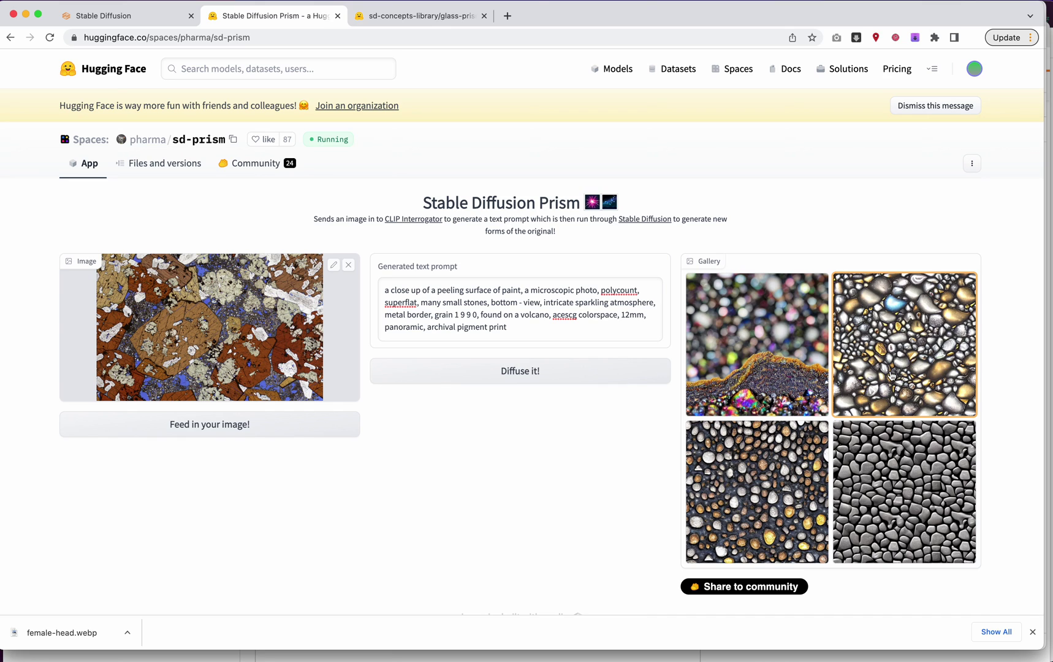
left_click(760, 383)
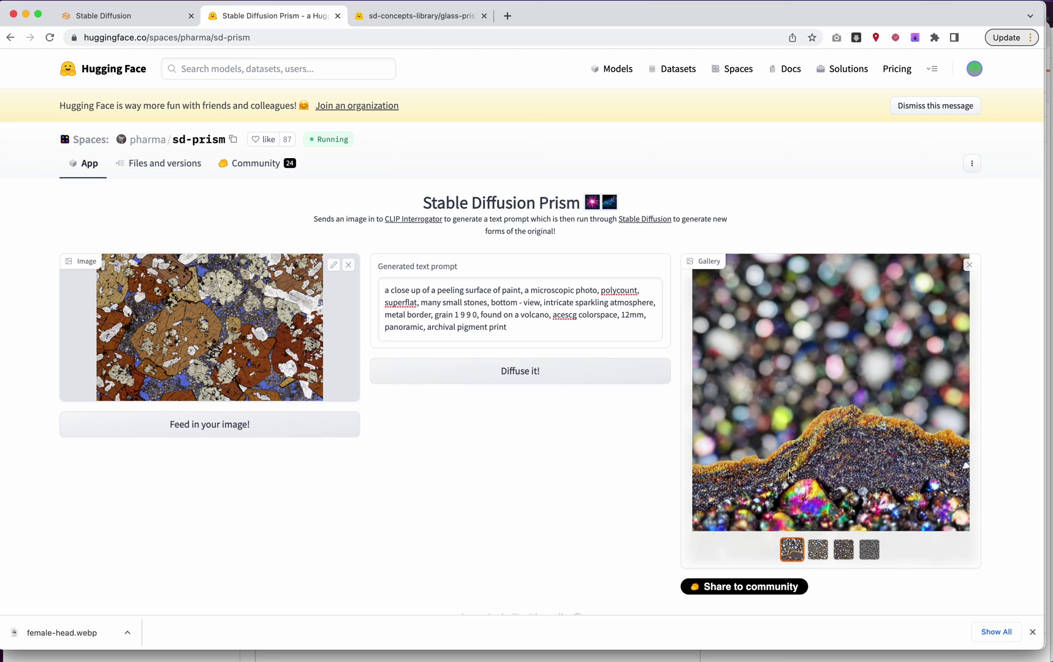